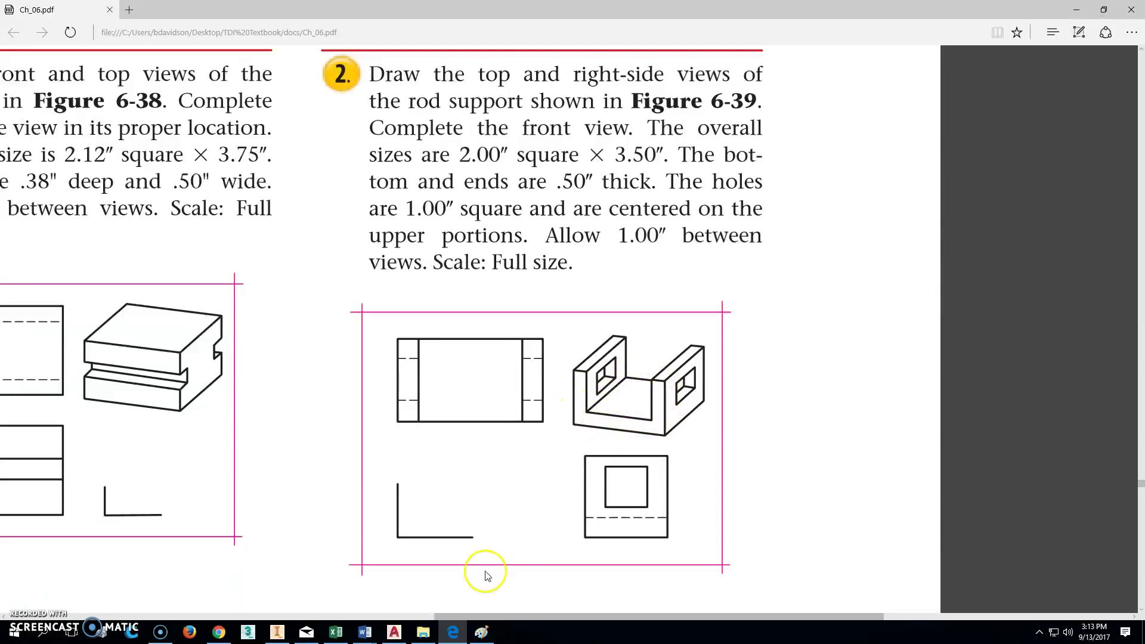
Step: Switch to AutoCAD and create a new drawing from the acad template
{"action": "left_click", "coordinate": [394, 633]}
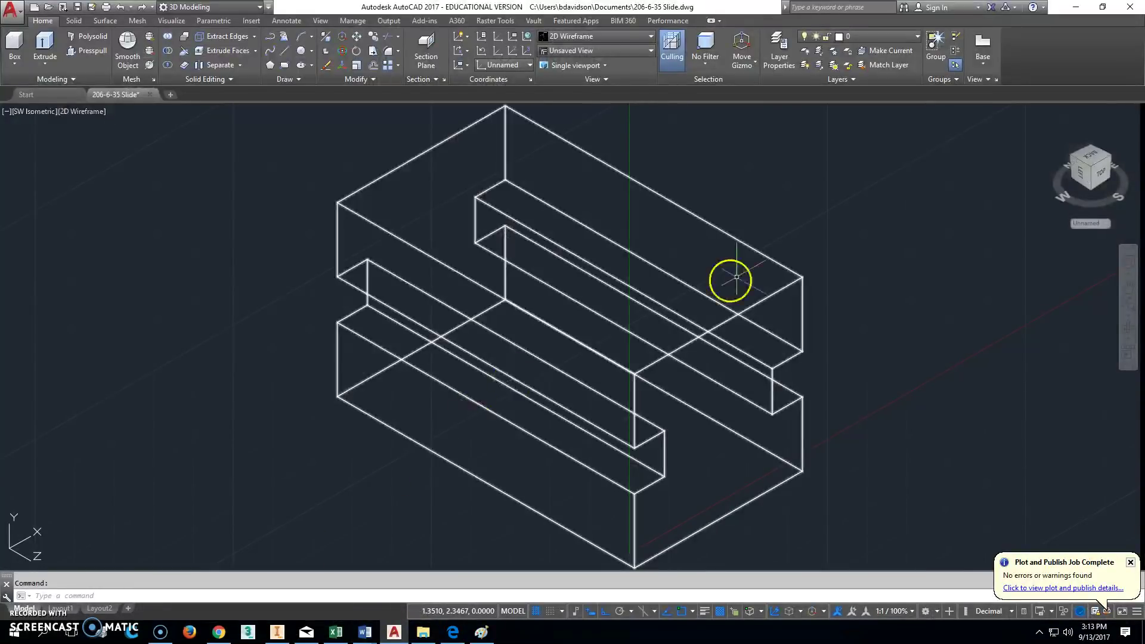
{"action": "left_click", "coordinate": [34, 9]}
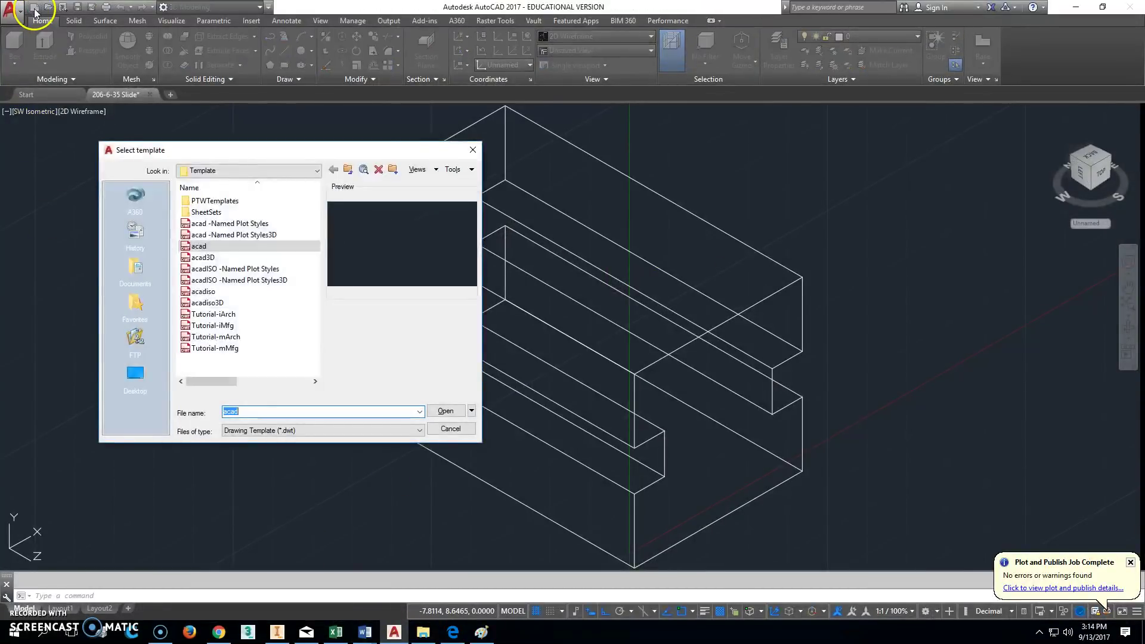
{"action": "left_click", "coordinate": [451, 411]}
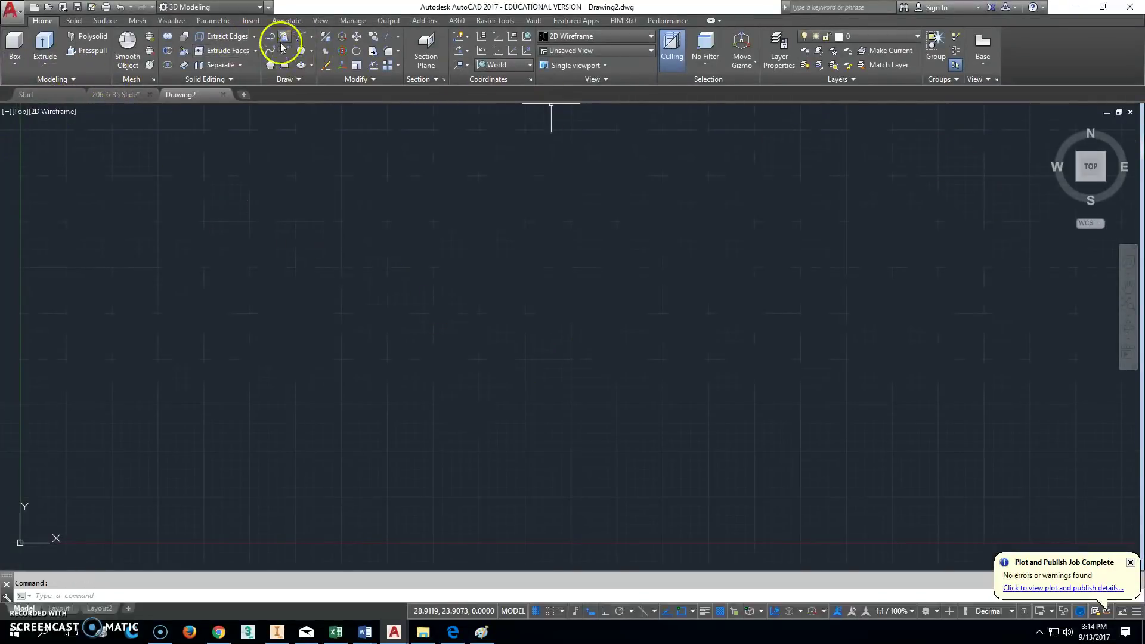
Step: Start a polyline with Ortho on, drawing a 3.5 horizontal base edge and a 2 vertical edge up from its right end
{"action": "left_click", "coordinate": [271, 38]}
{"action": "left_click", "coordinate": [238, 479]}
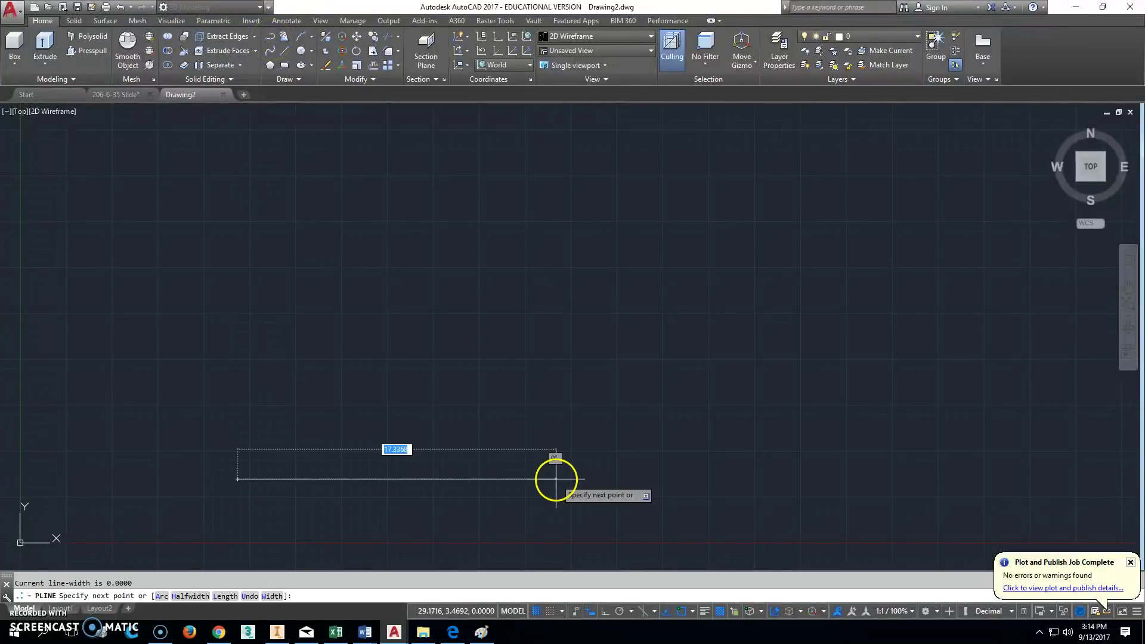
{"action": "key", "text": "F8"}
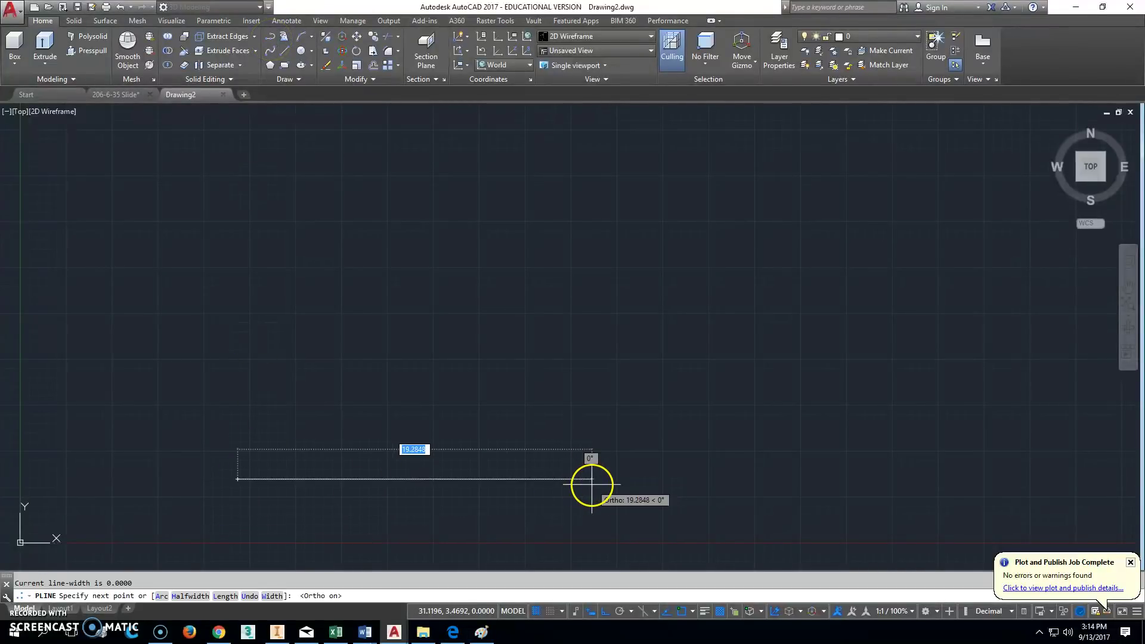
{"action": "type", "text": "3.5"}
{"action": "key", "text": "Return"}
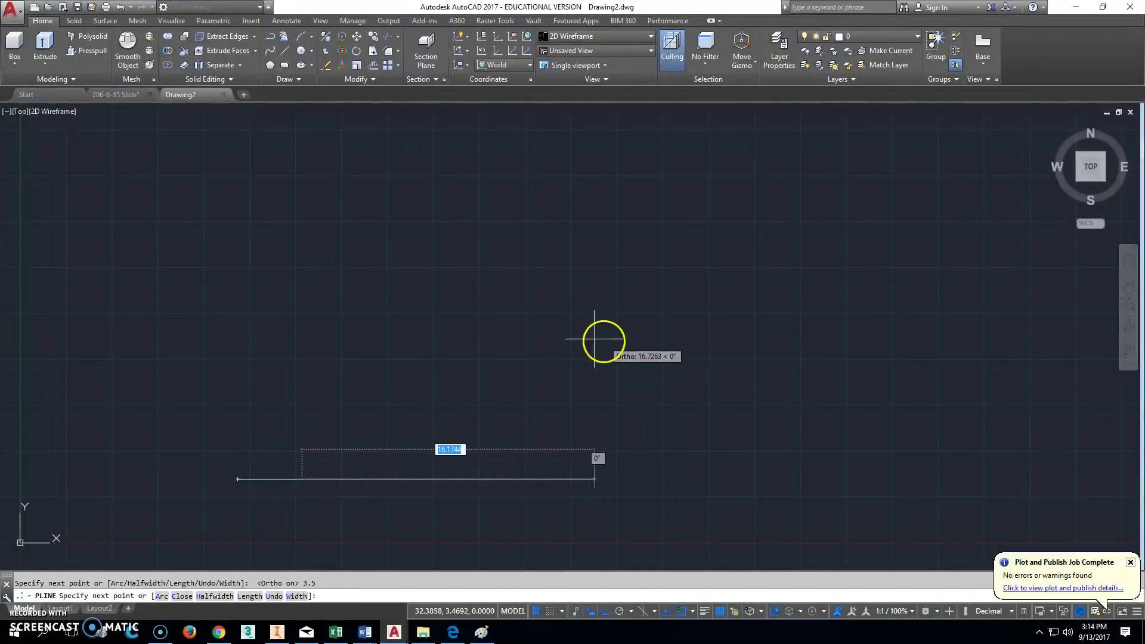
{"action": "type", "text": "2"}
{"action": "key", "text": "Return"}
{"action": "key", "text": "BackSpace"}
{"action": "key", "text": "Return"}
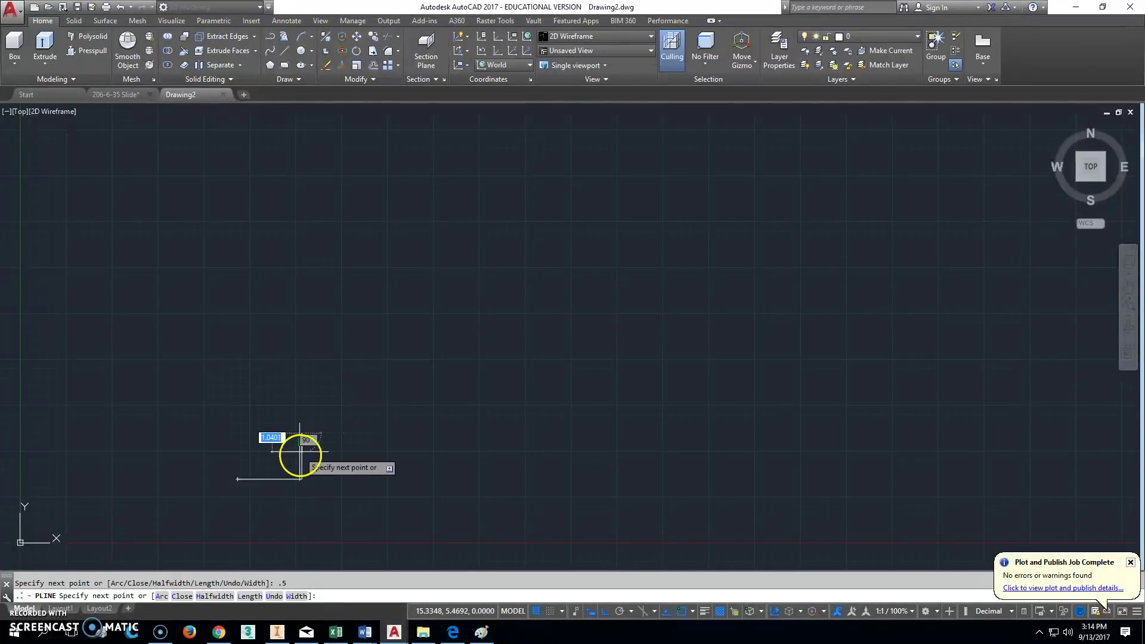
{"action": "scroll", "coordinate": [311, 395], "scroll_direction": "up", "scroll_amount": 3}
{"action": "middle_click_drag", "start_coordinate": [319, 397], "coordinate": [558, 248]}
{"action": "scroll", "coordinate": [552, 258], "scroll_direction": "down", "scroll_amount": 1}
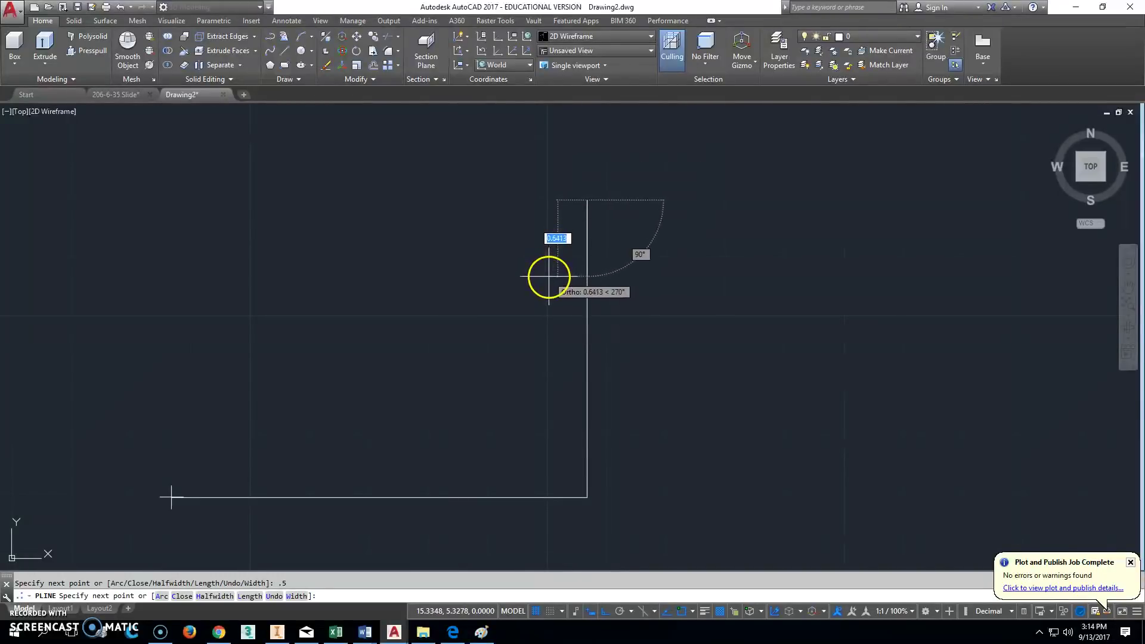
{"action": "key", "text": "ctrl+z"}
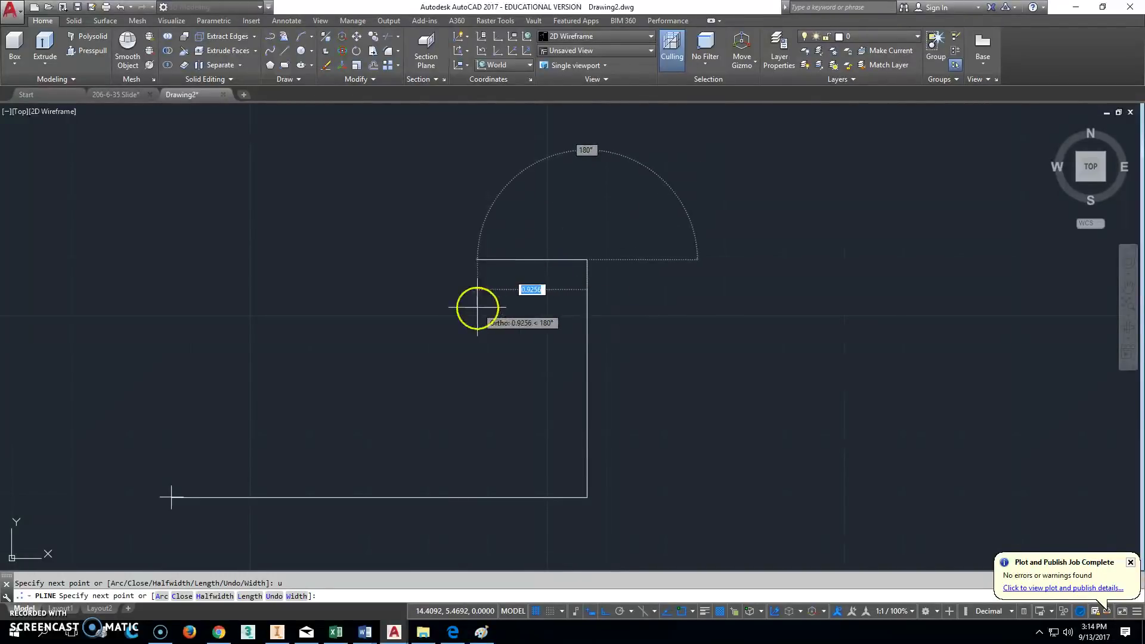
Step: Continue the polyline with a 0.5 segment to the left and a 1.5 segment down for the inside of the right upright
{"action": "key", "text": "BackSpace"}
{"action": "type", "text": ".5"}
{"action": "key", "text": "Return"}
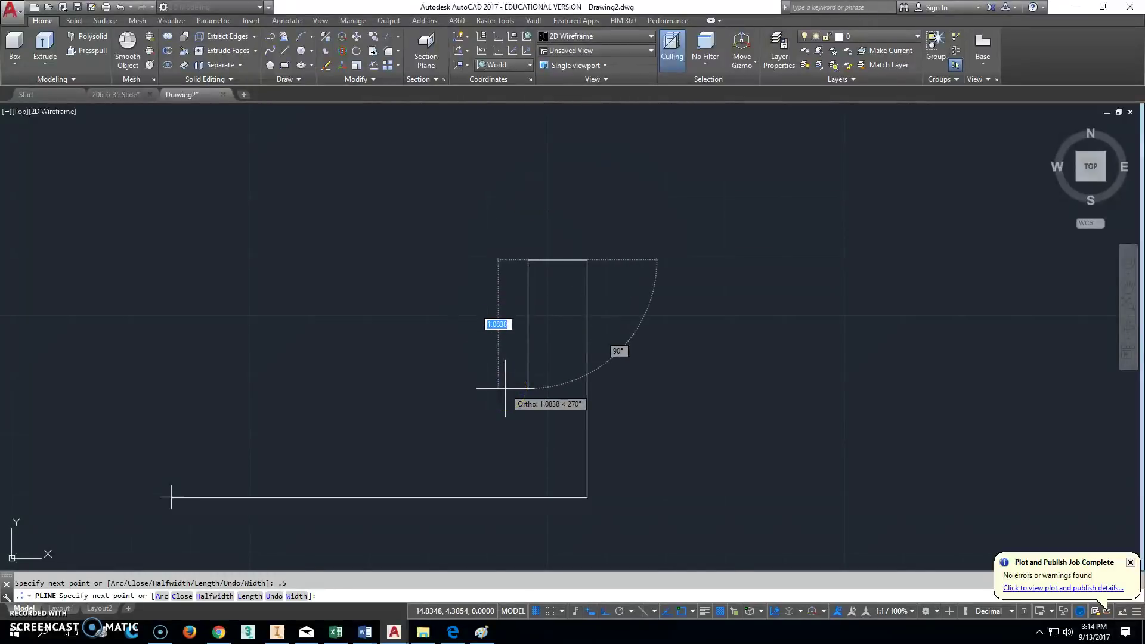
{"action": "type", "text": "1.5"}
{"action": "key", "text": "Return"}
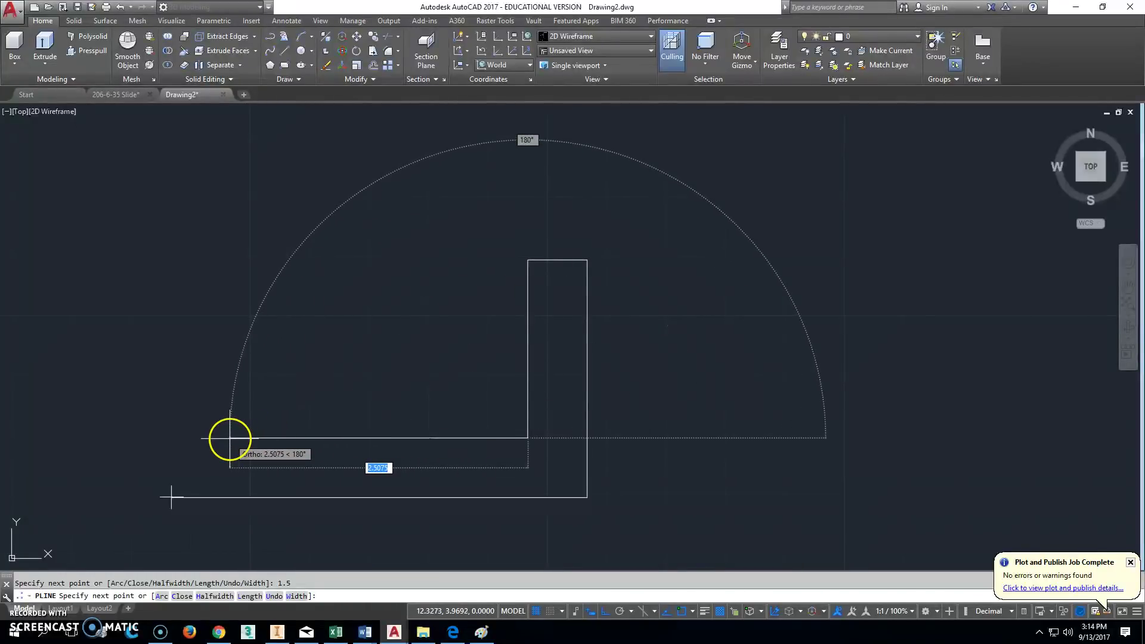
{"action": "type", "text": "3"}
{"action": "key", "text": "Return"}
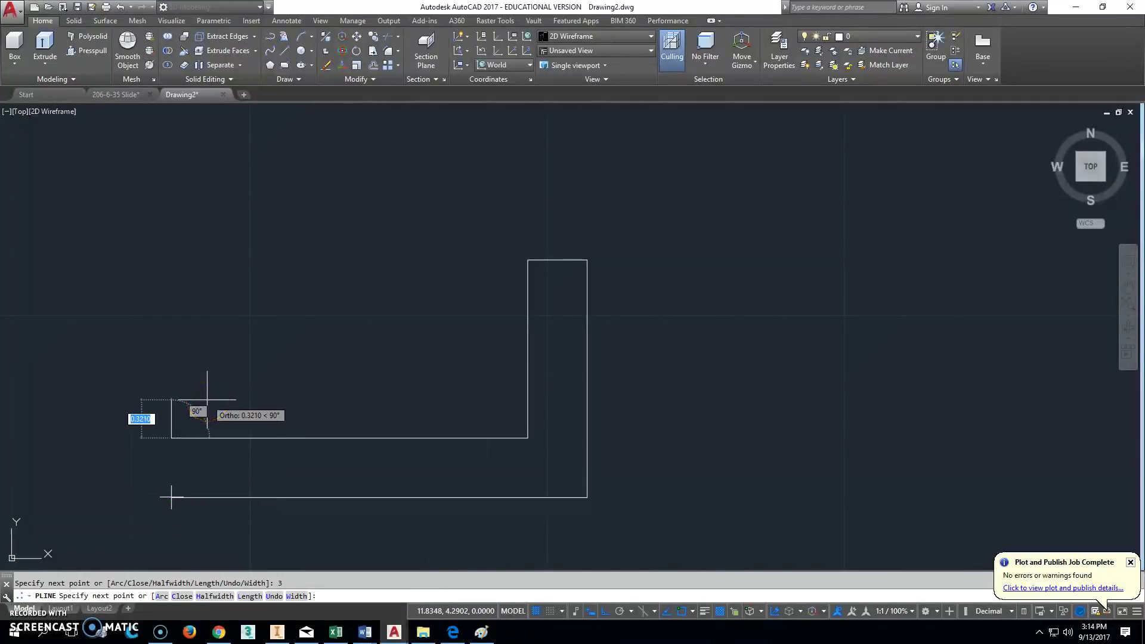
{"action": "type", "text": "u"}
{"action": "key", "text": "Return"}
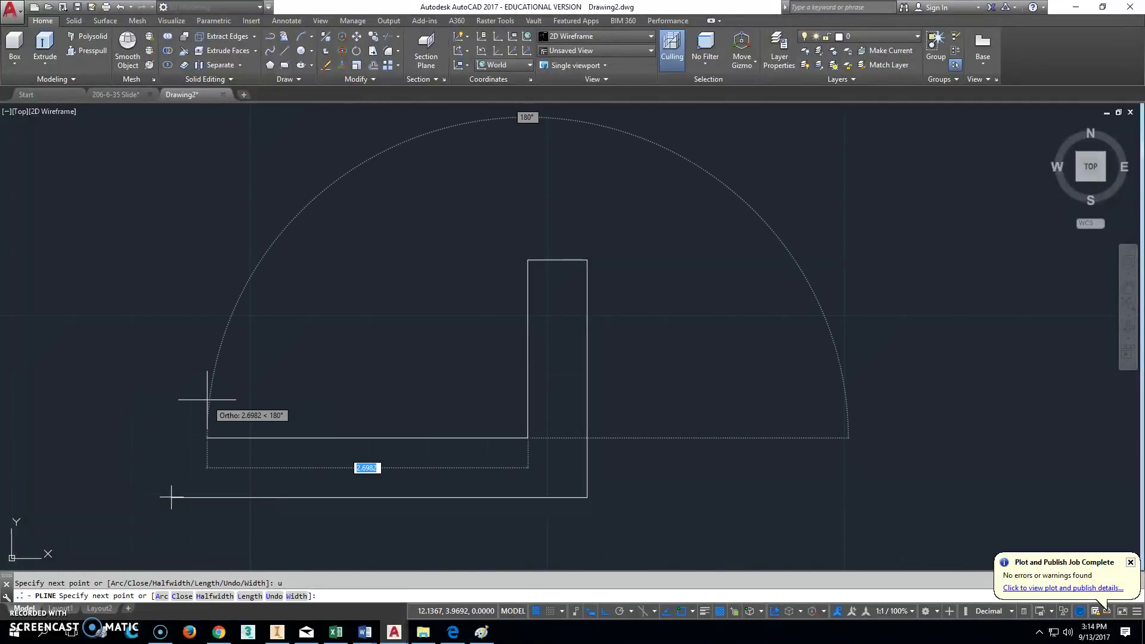
Step: Finish the U-shaped profile with segments 2.5 left, 1.5 up and 0.5 left, and close the polyline
{"action": "type", "text": "2.5"}
{"action": "key", "text": "Return"}
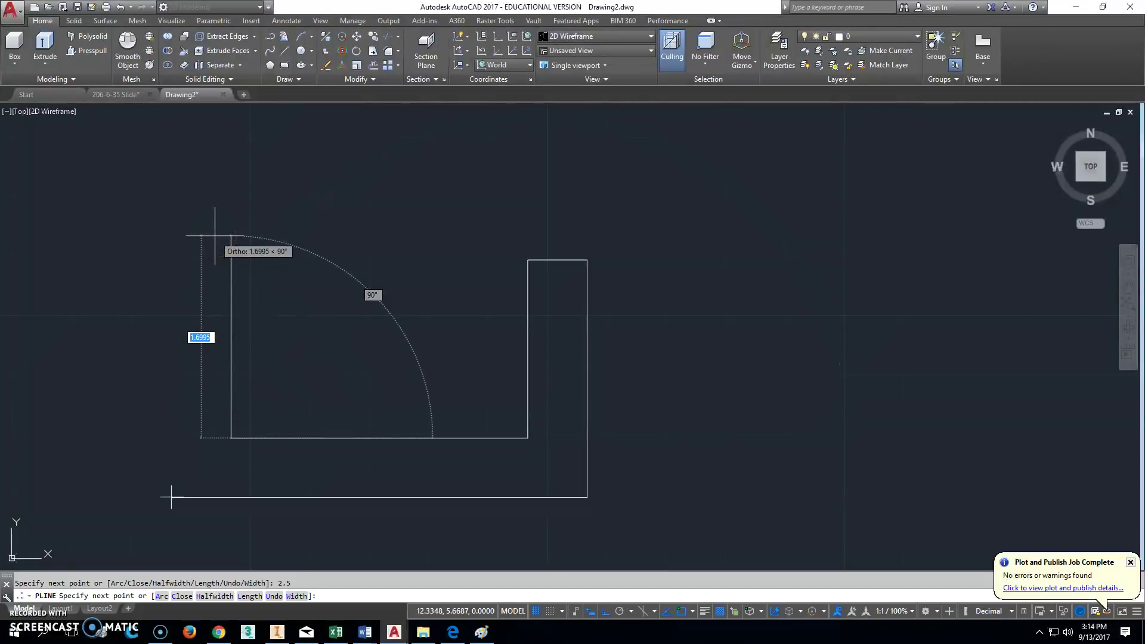
{"action": "type", "text": "1.5"}
{"action": "key", "text": "Return"}
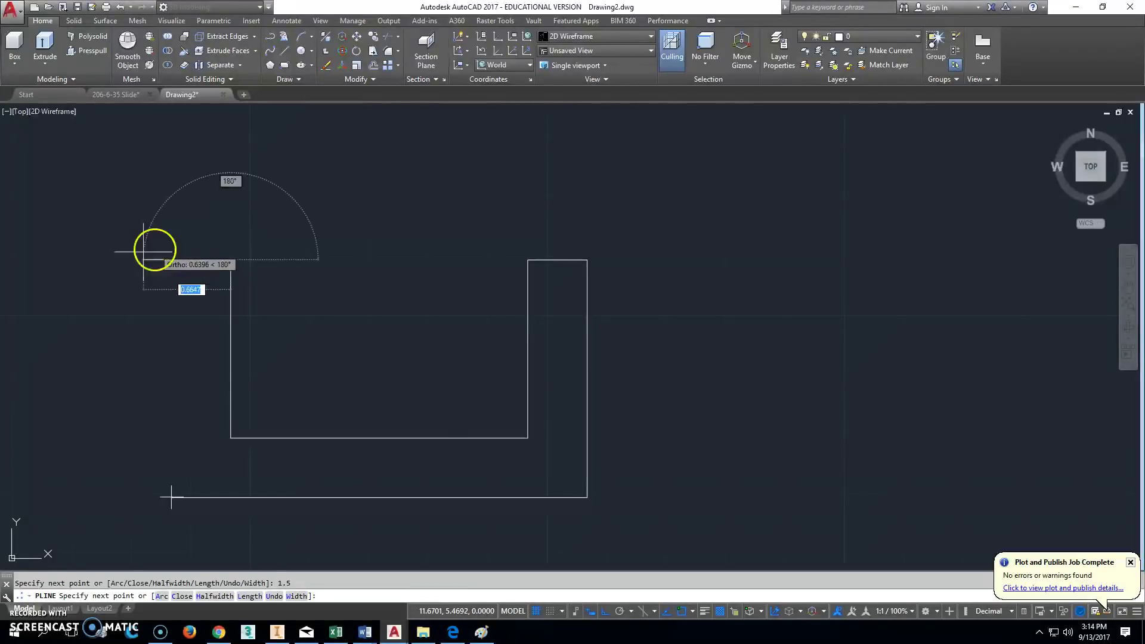
{"action": "type", "text": ".5"}
{"action": "key", "text": "Return"}
{"action": "type", "text": "c"}
{"action": "key", "text": "Return"}
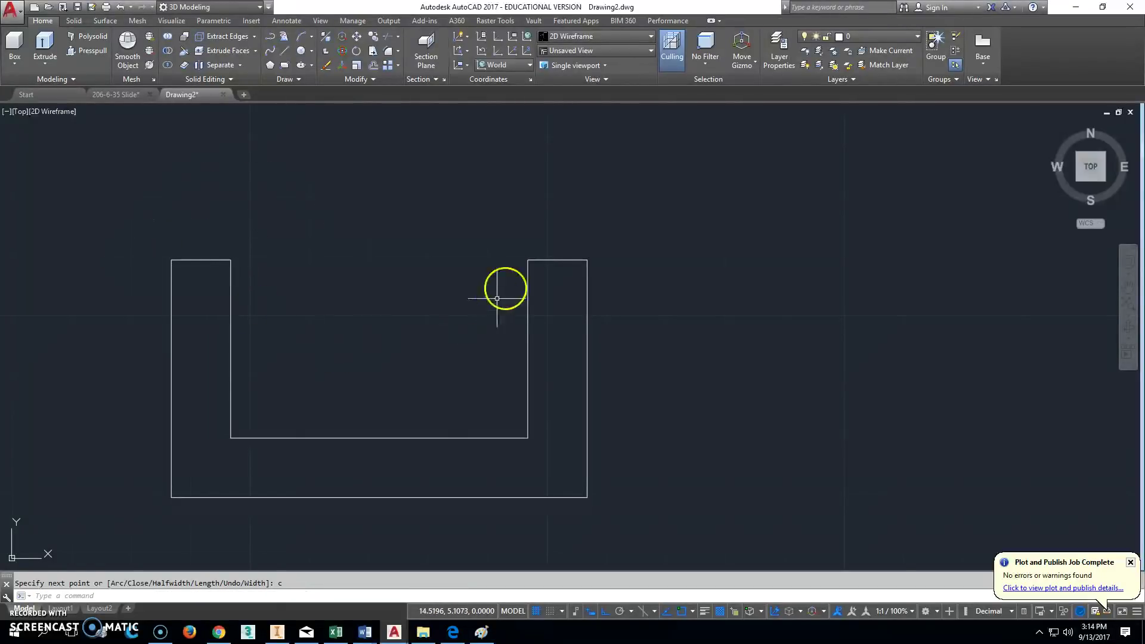
{"action": "key", "text": "Escape"}
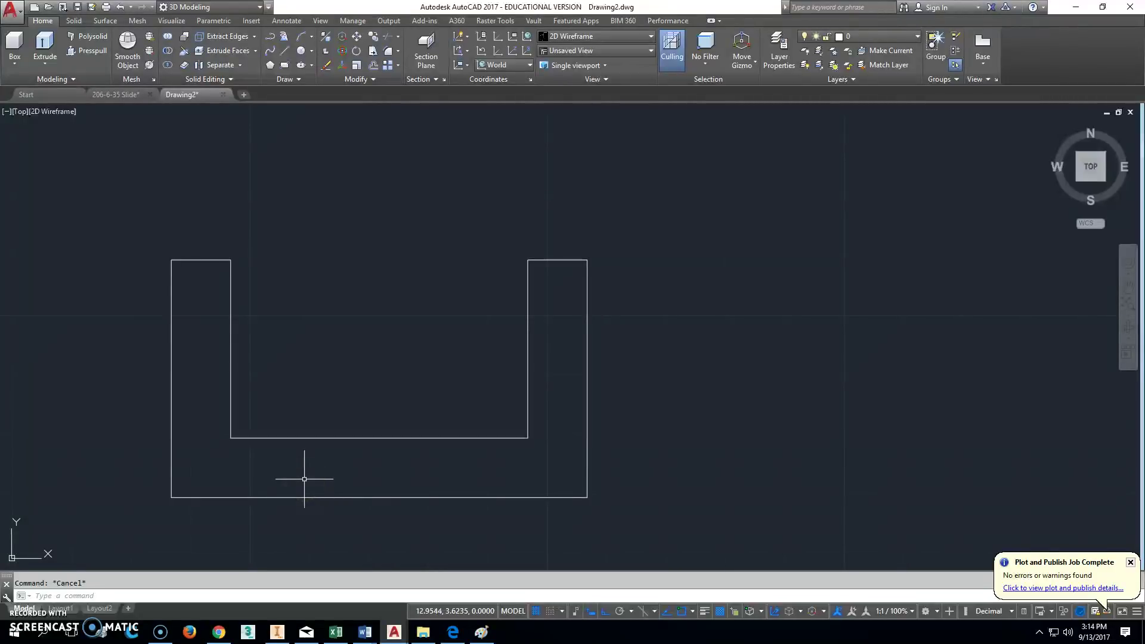
Step: Measure the length of the profile's bottom edge and the height of its right outer edge
{"action": "type", "text": "dist"}
{"action": "key", "text": "Return"}
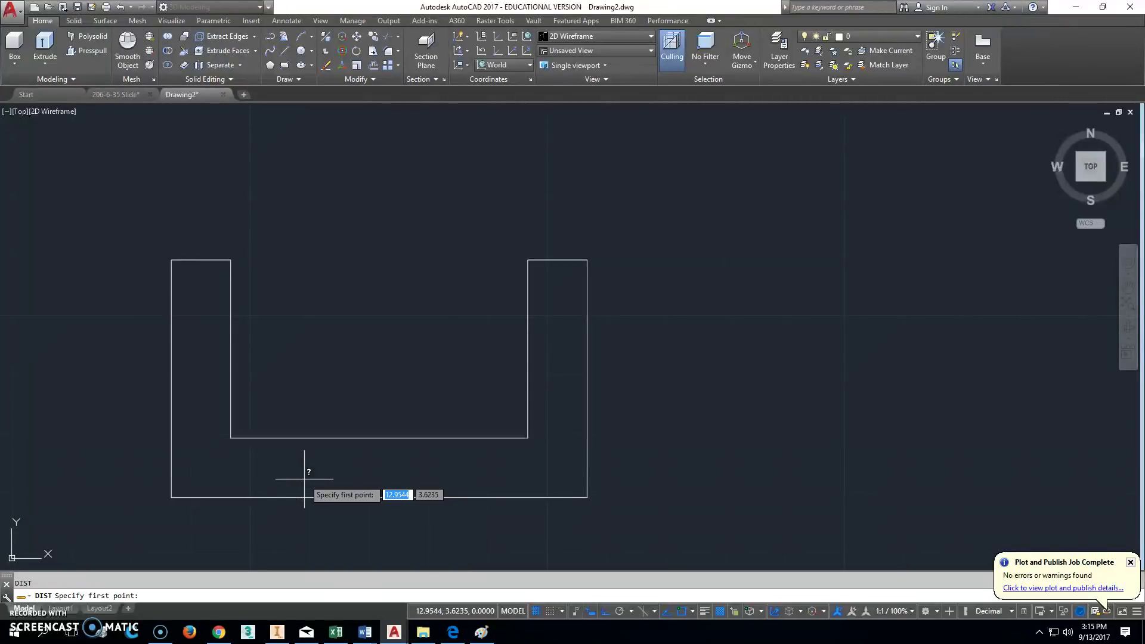
{"action": "left_click", "coordinate": [171, 497]}
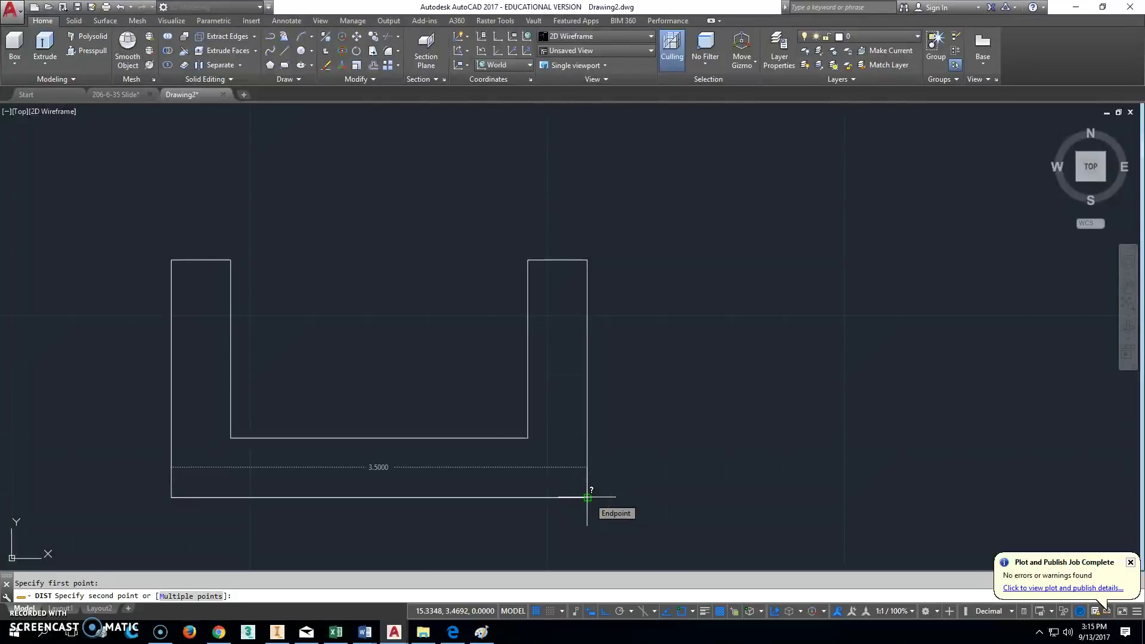
{"action": "key", "text": "Escape"}
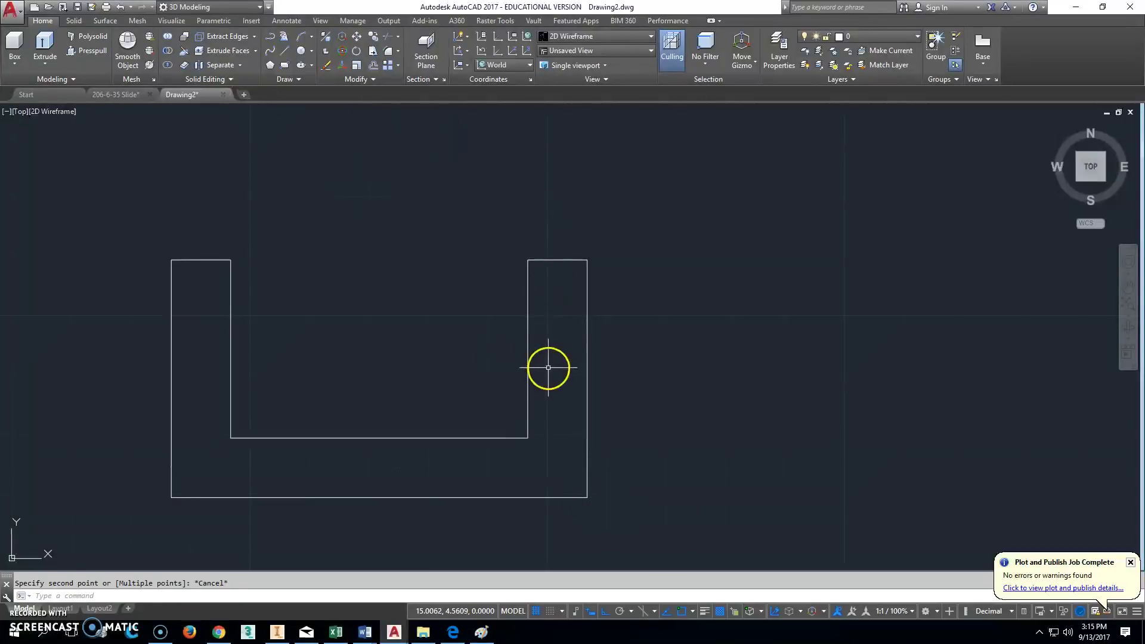
{"action": "key", "text": "Return"}
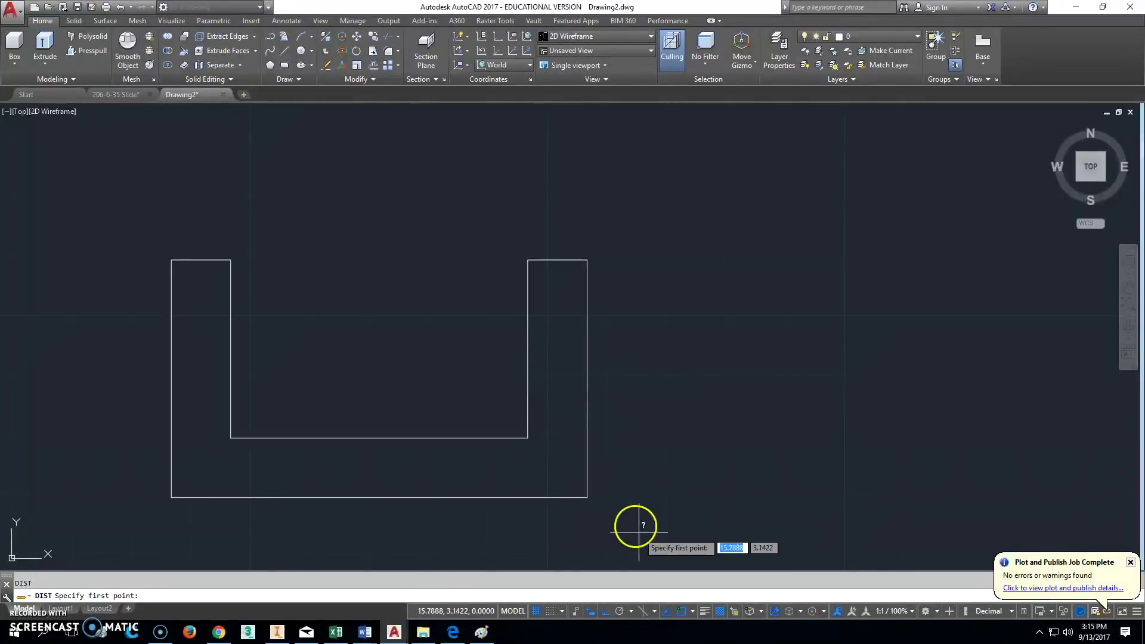
{"action": "left_click", "coordinate": [587, 497]}
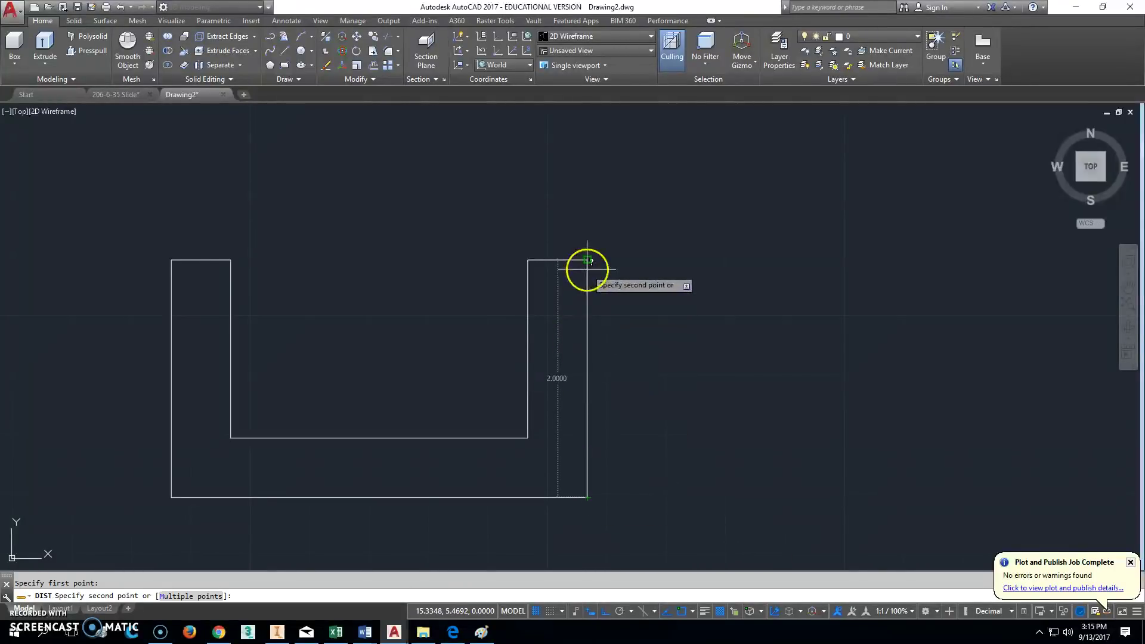
{"action": "key", "text": "Escape"}
{"action": "key", "text": "Escape"}
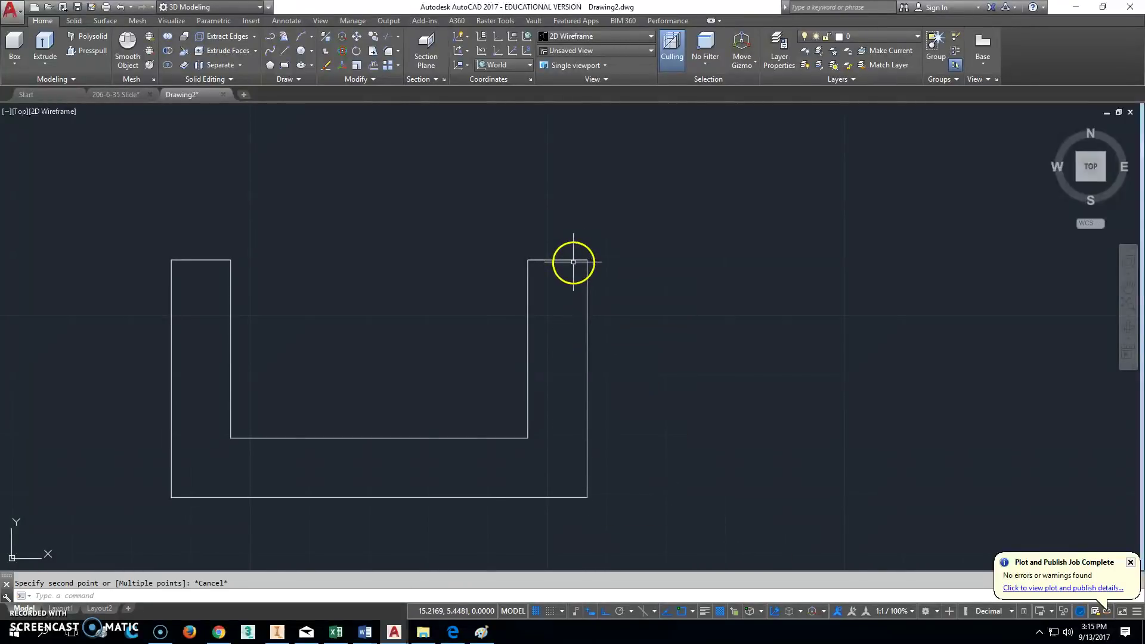
Step: Turn the view to an isometric direction and extrude the U-shaped profile to a height of 2
{"action": "left_click_drag", "start_coordinate": [1056, 128], "coordinate": [519, 161]}
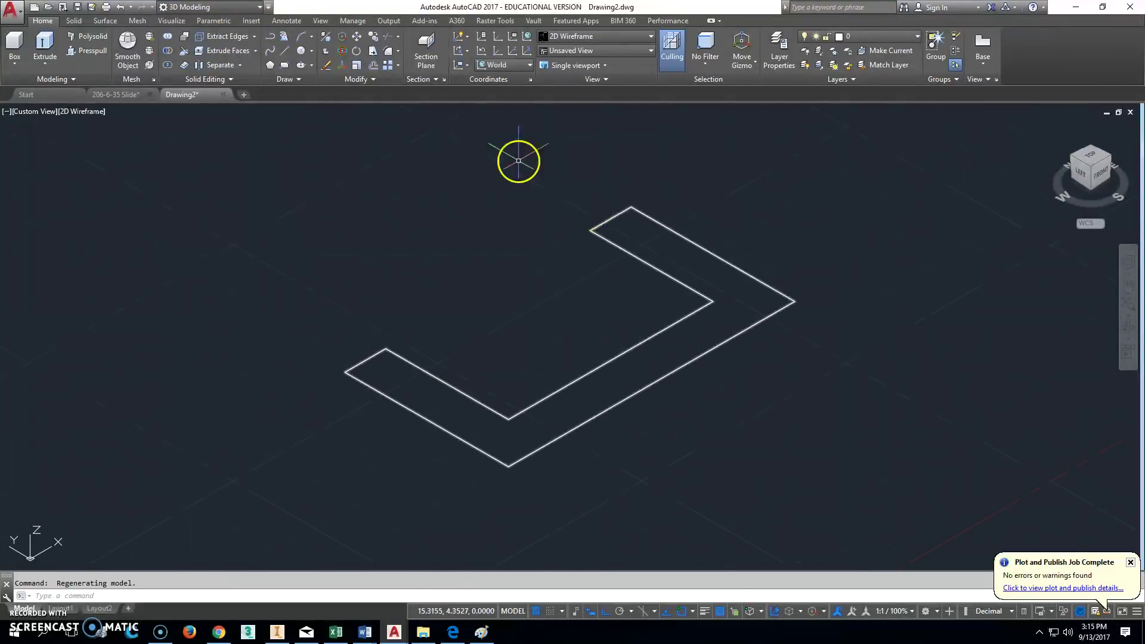
{"action": "left_click", "coordinate": [45, 48]}
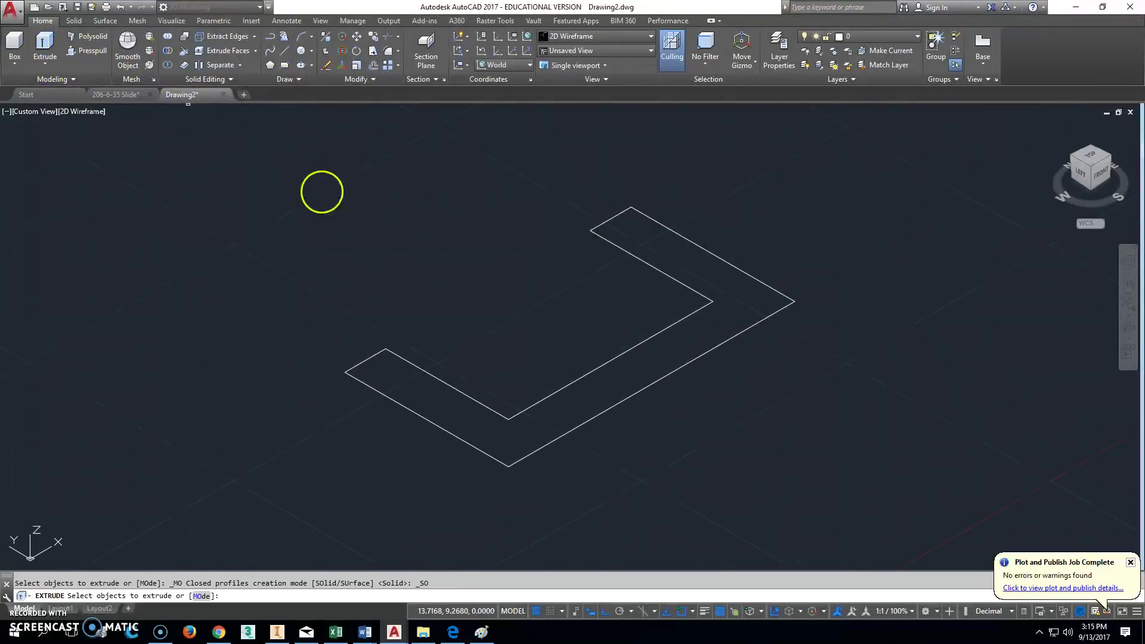
{"action": "left_click", "coordinate": [455, 391]}
{"action": "right_click", "coordinate": [456, 391]}
{"action": "left_click", "coordinate": [485, 398]}
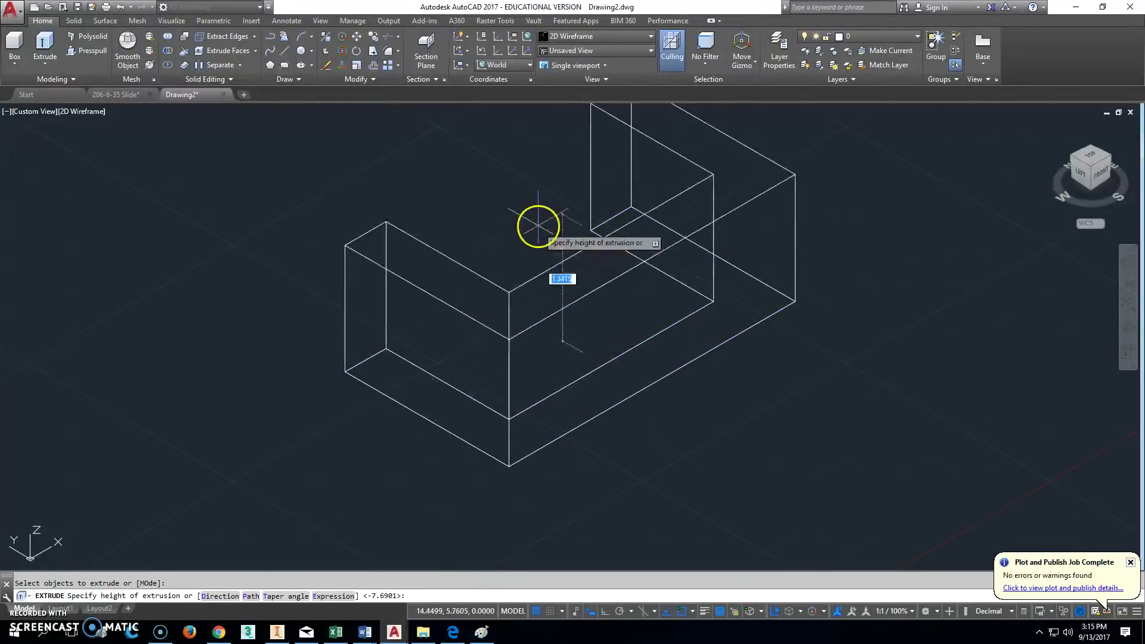
{"action": "type", "text": "2"}
{"action": "key", "text": "Return"}
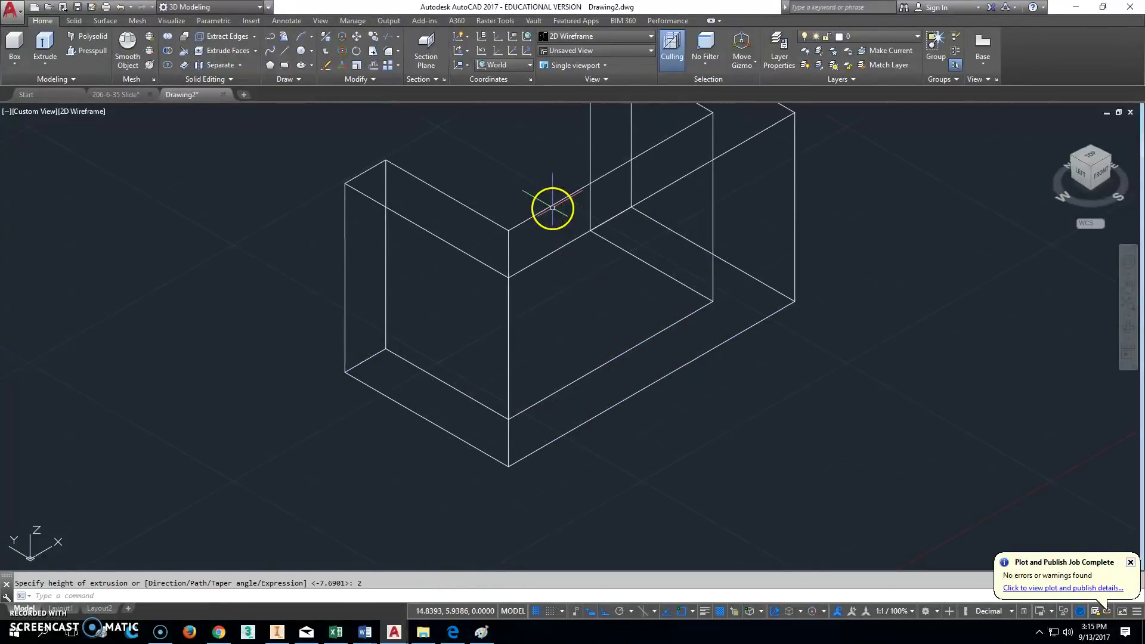
{"action": "key", "text": "Escape"}
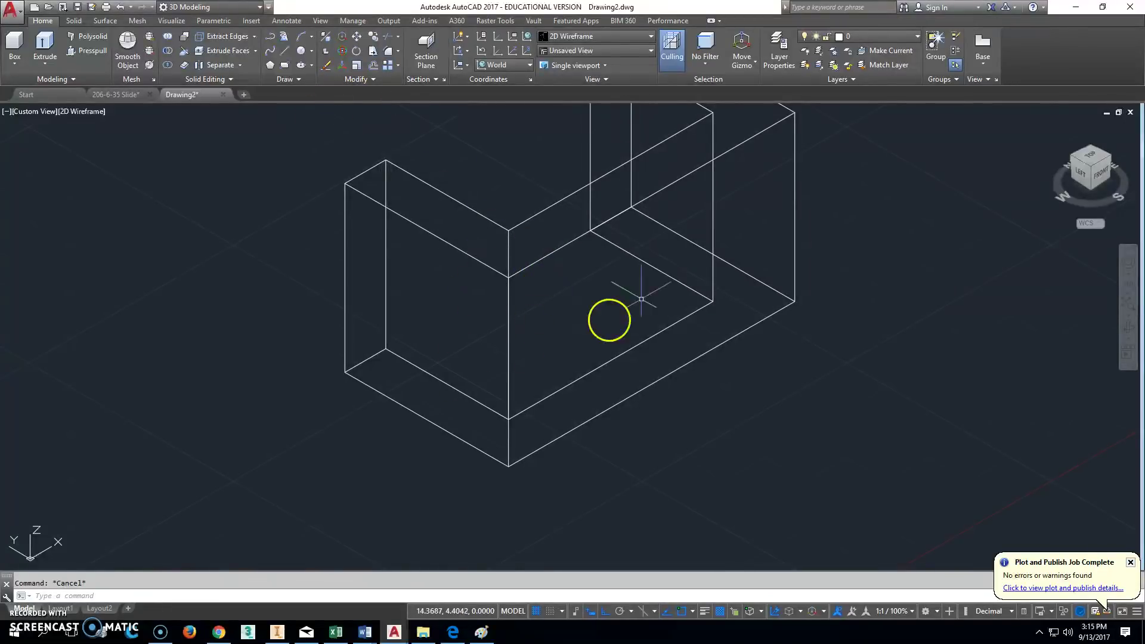
Step: Check the rod support in Figure 6-39 of the textbook PDF, and 3D-rotate the solid about the X axis so its ends stand upright
{"action": "middle_click_drag", "start_coordinate": [597, 340], "coordinate": [577, 388]}
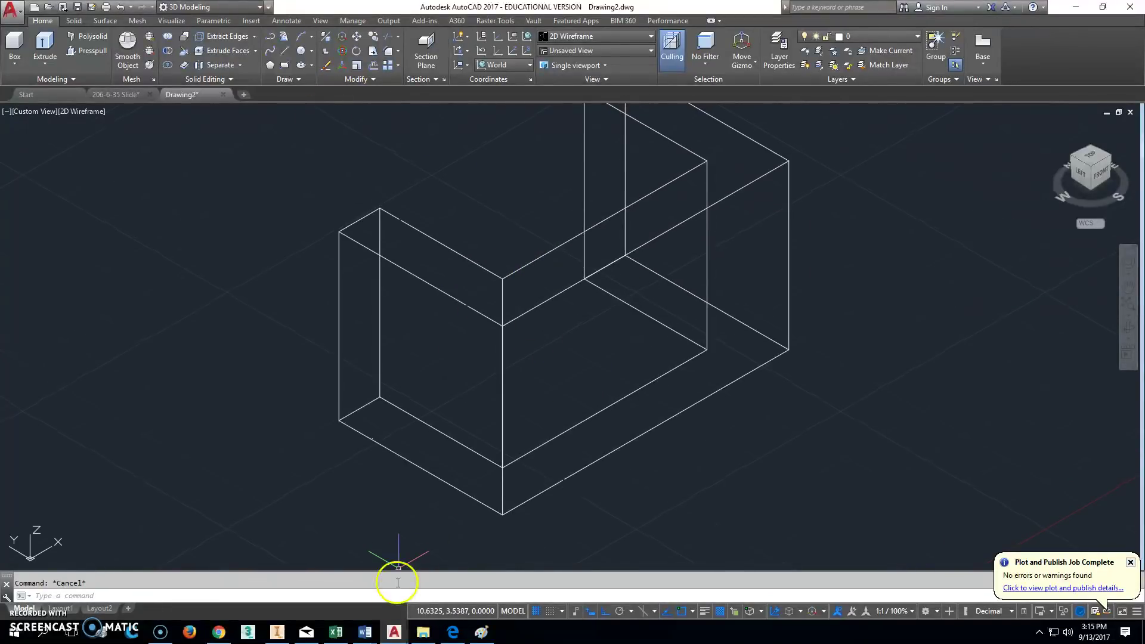
{"action": "left_click", "coordinate": [454, 632]}
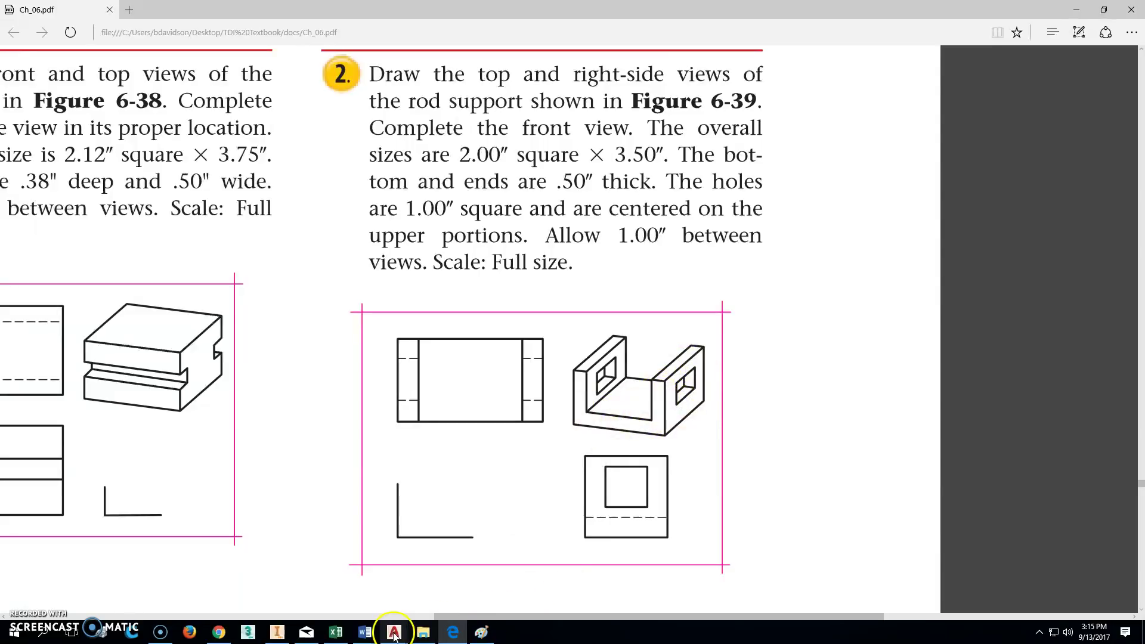
{"action": "mouse_move", "coordinate": [395, 635]}
{"action": "left_click", "coordinate": [455, 566]}
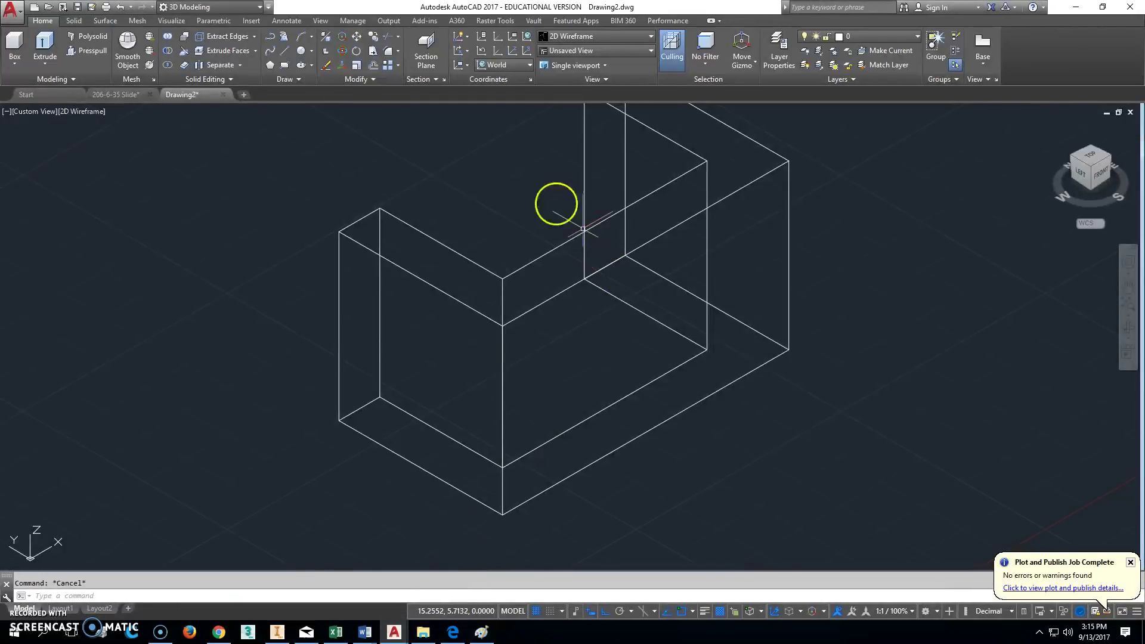
{"action": "left_click", "coordinate": [344, 53]}
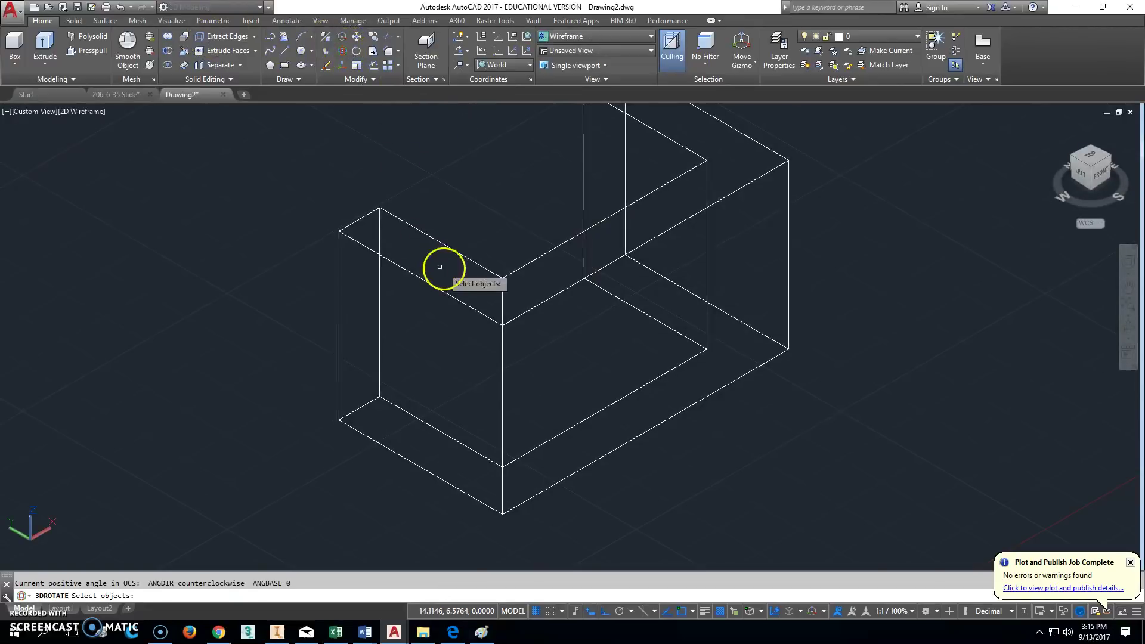
{"action": "left_click", "coordinate": [463, 255]}
{"action": "key", "text": "Return"}
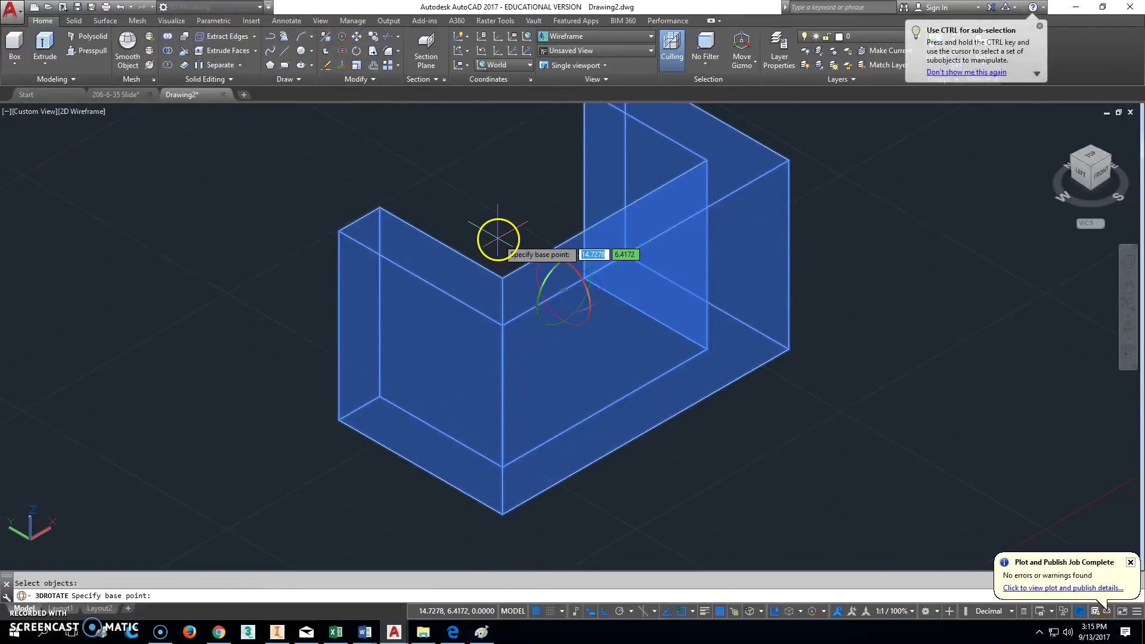
{"action": "left_click", "coordinate": [570, 269]}
{"action": "left_click", "coordinate": [586, 297]}
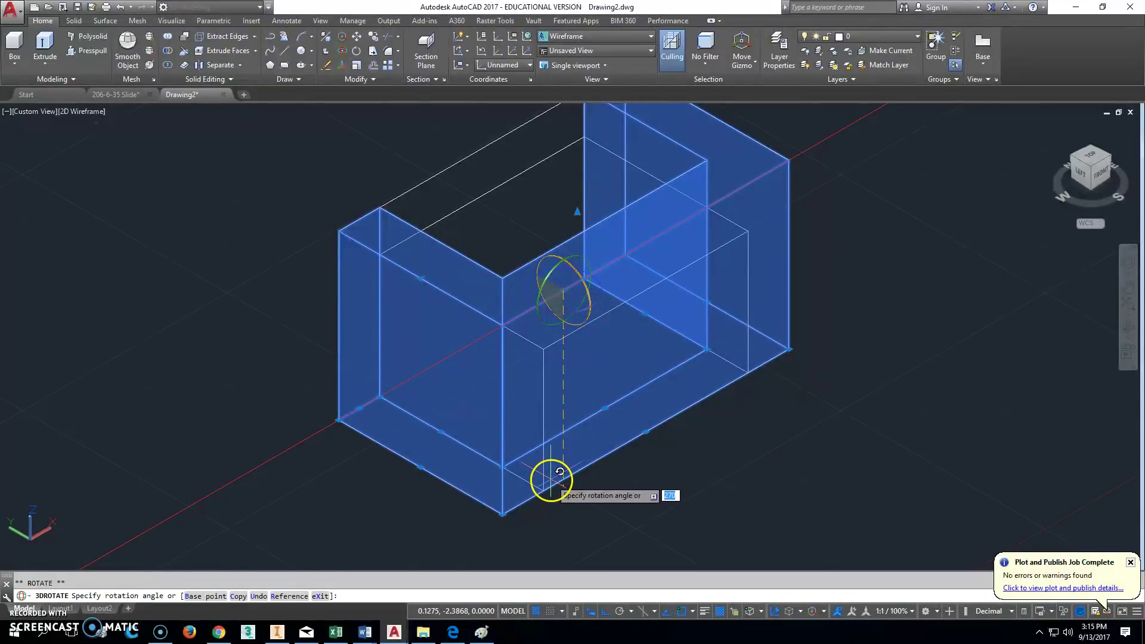
{"action": "left_click", "coordinate": [536, 169]}
{"action": "middle_click_drag", "start_coordinate": [732, 361], "coordinate": [738, 383]}
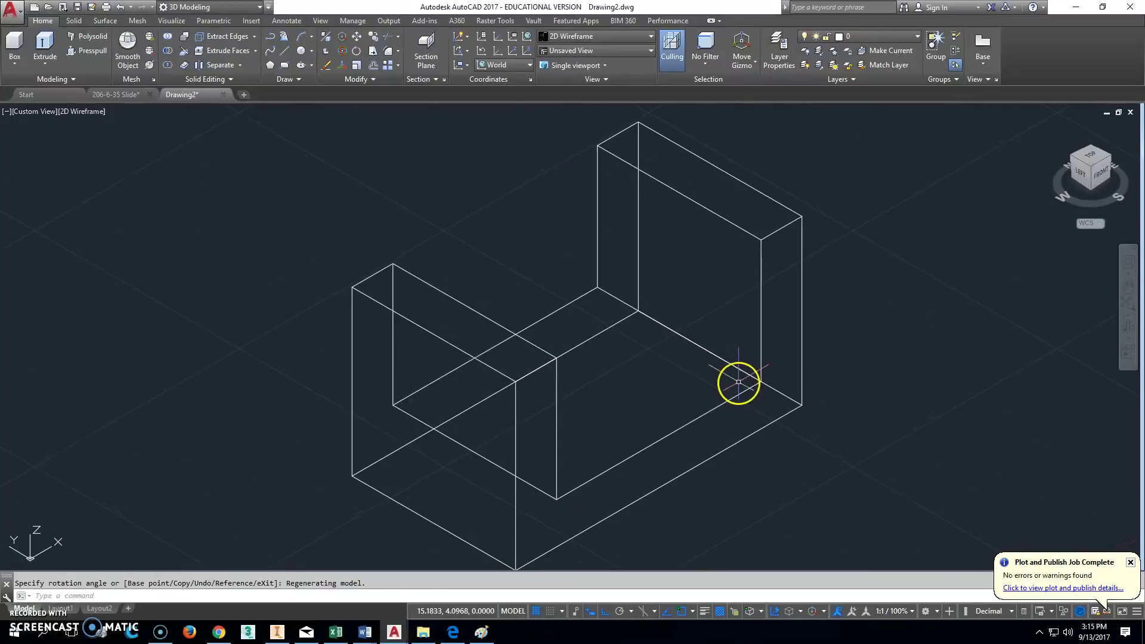
Step: Inspect the solid in the Conceptual visual style from the front and right, and return to 2D Wireframe
{"action": "left_click", "coordinate": [651, 37]}
{"action": "left_click", "coordinate": [618, 62]}
{"action": "middle_click_drag", "start_coordinate": [892, 312], "coordinate": [819, 268]}
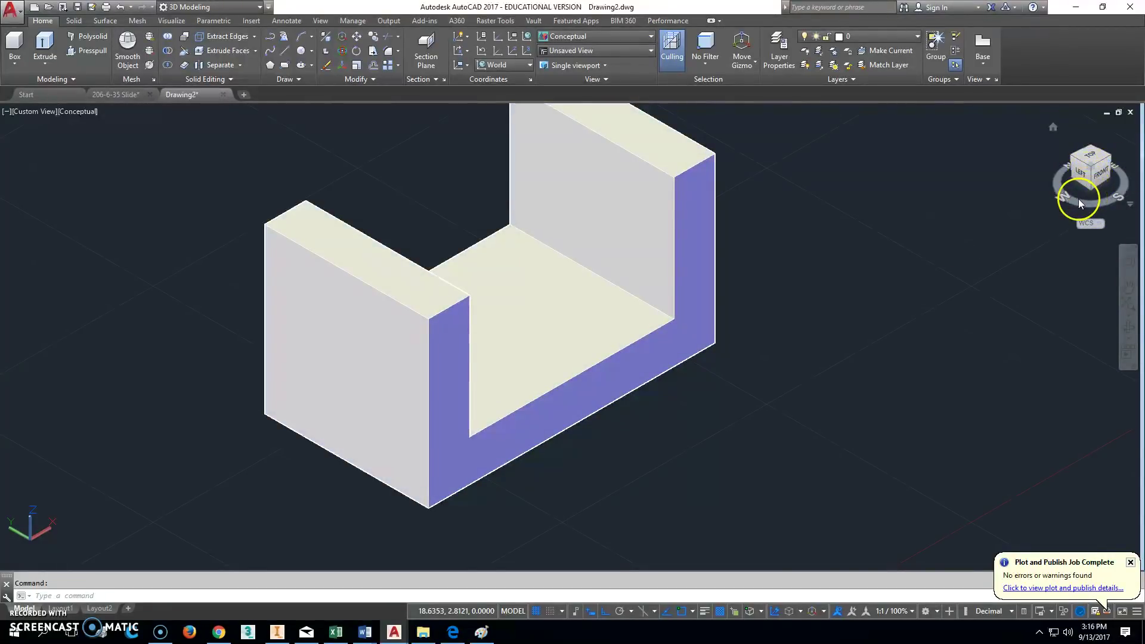
{"action": "left_click", "coordinate": [1102, 174]}
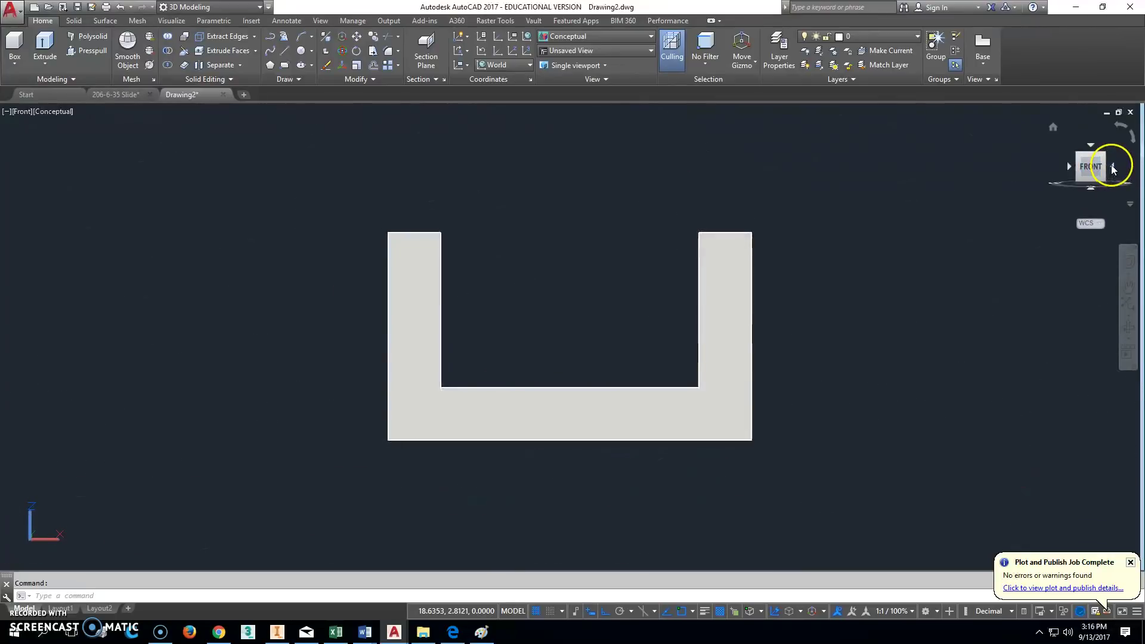
{"action": "left_click", "coordinate": [1113, 170]}
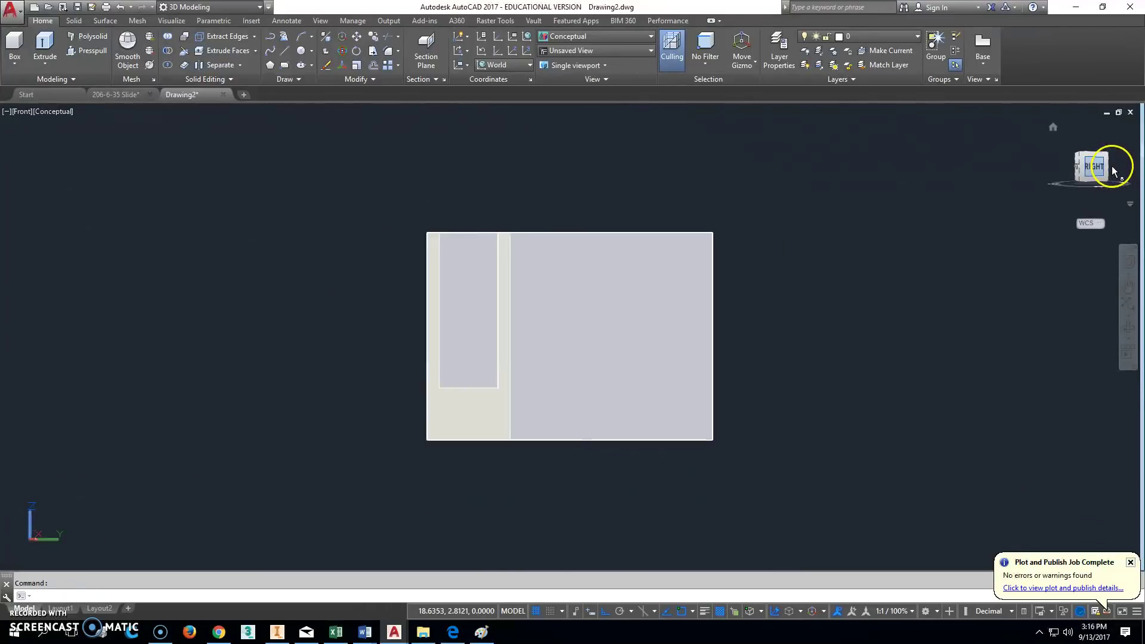
{"action": "left_click", "coordinate": [591, 37]}
{"action": "left_click", "coordinate": [564, 57]}
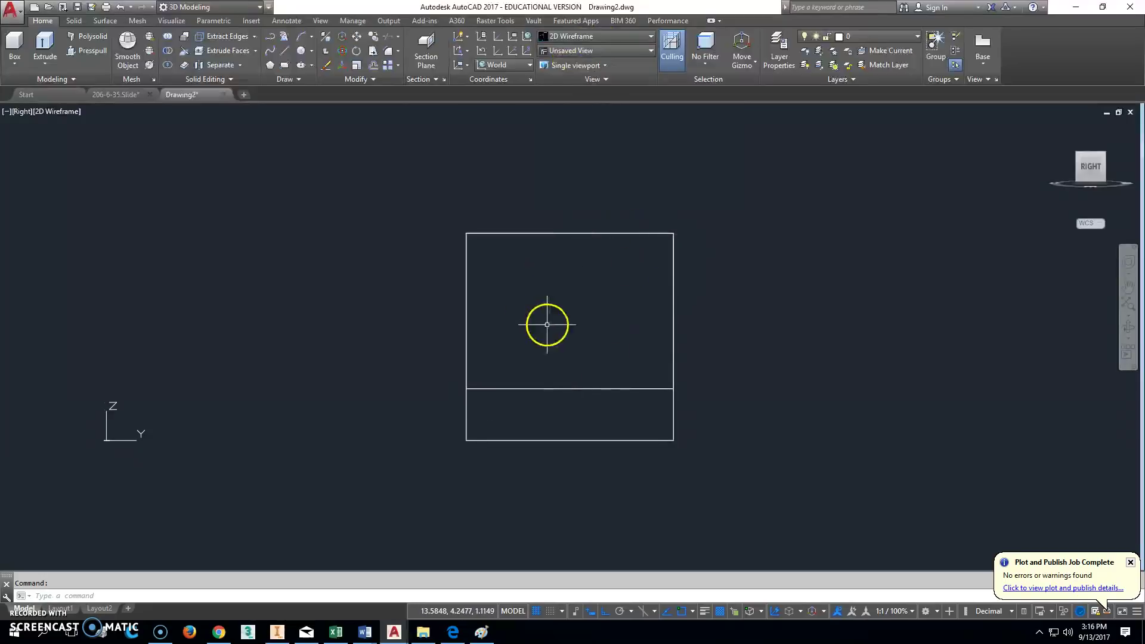
Step: Return to the isometric home view and rotate the UCS 90 degrees about the X axis
{"action": "middle_click_drag", "start_coordinate": [588, 335], "coordinate": [485, 332]}
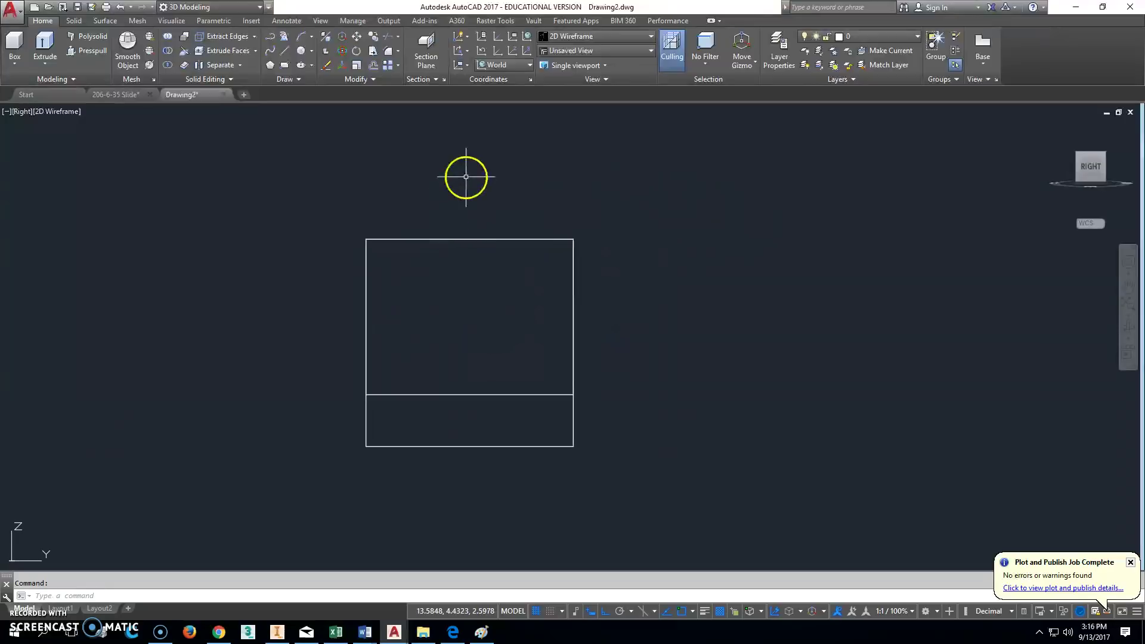
{"action": "mouse_move", "coordinate": [1097, 156]}
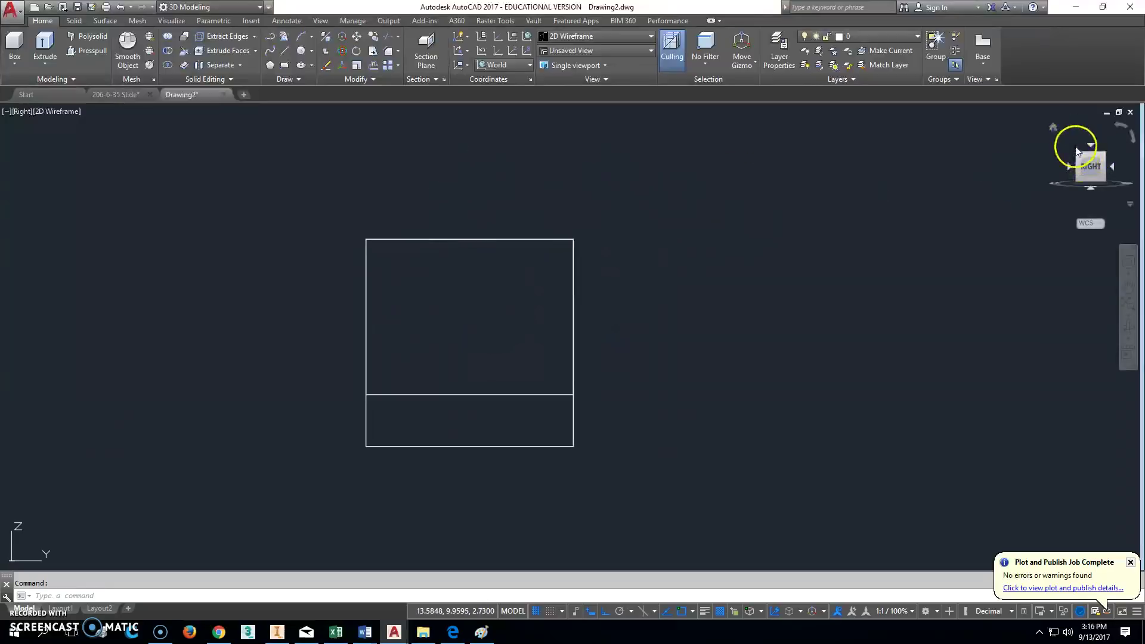
{"action": "left_click", "coordinate": [1053, 128]}
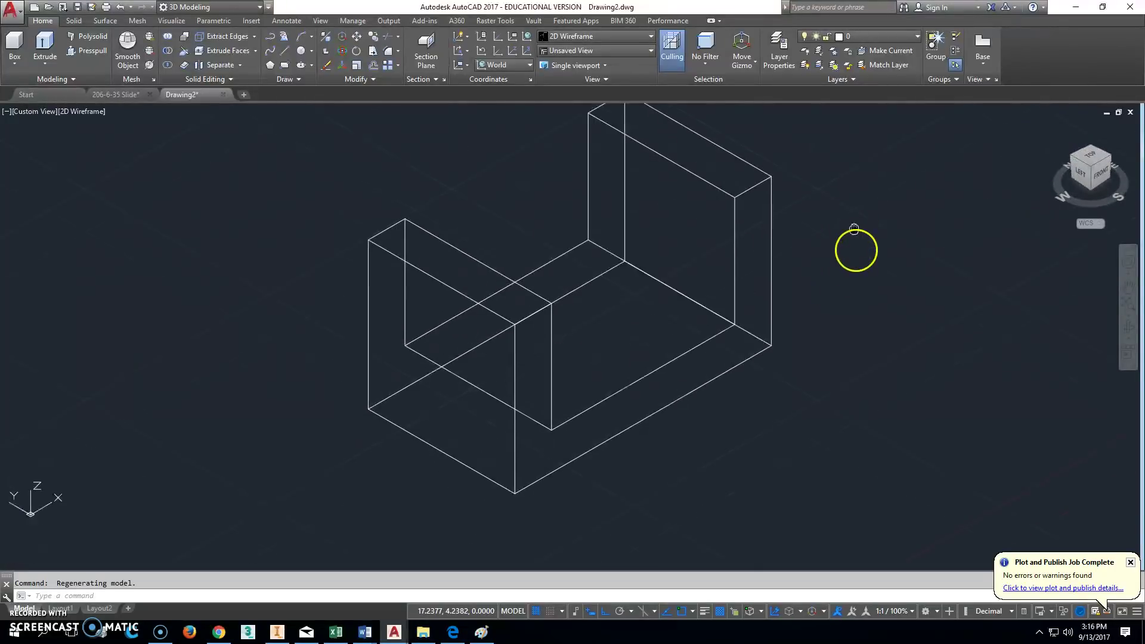
{"action": "middle_click_drag", "start_coordinate": [854, 228], "coordinate": [853, 215]}
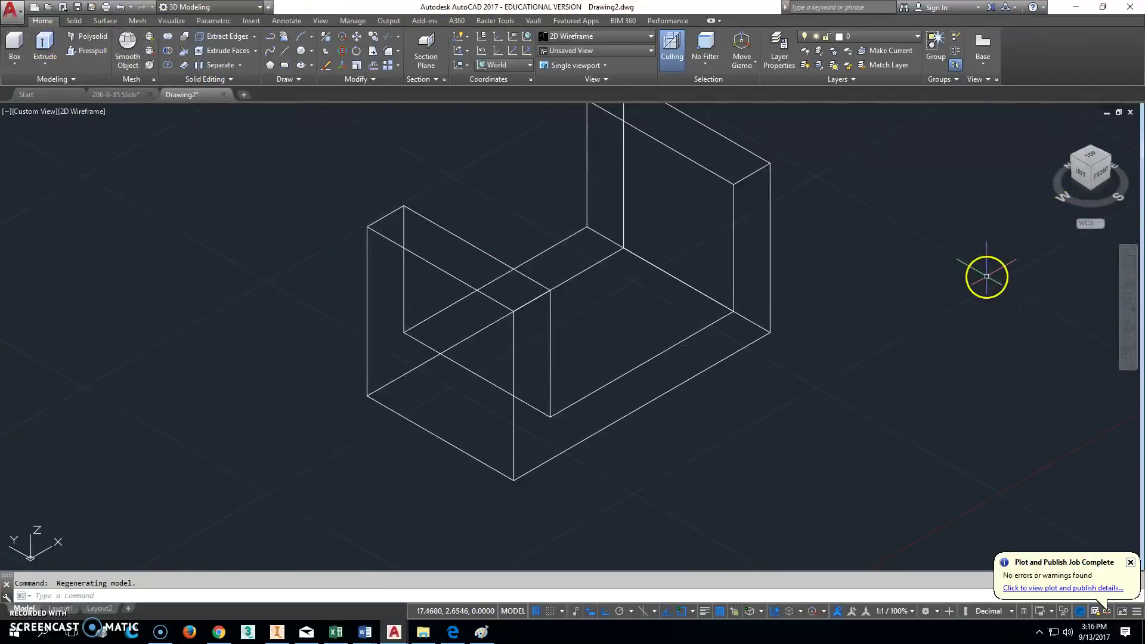
{"action": "key", "text": "Return"}
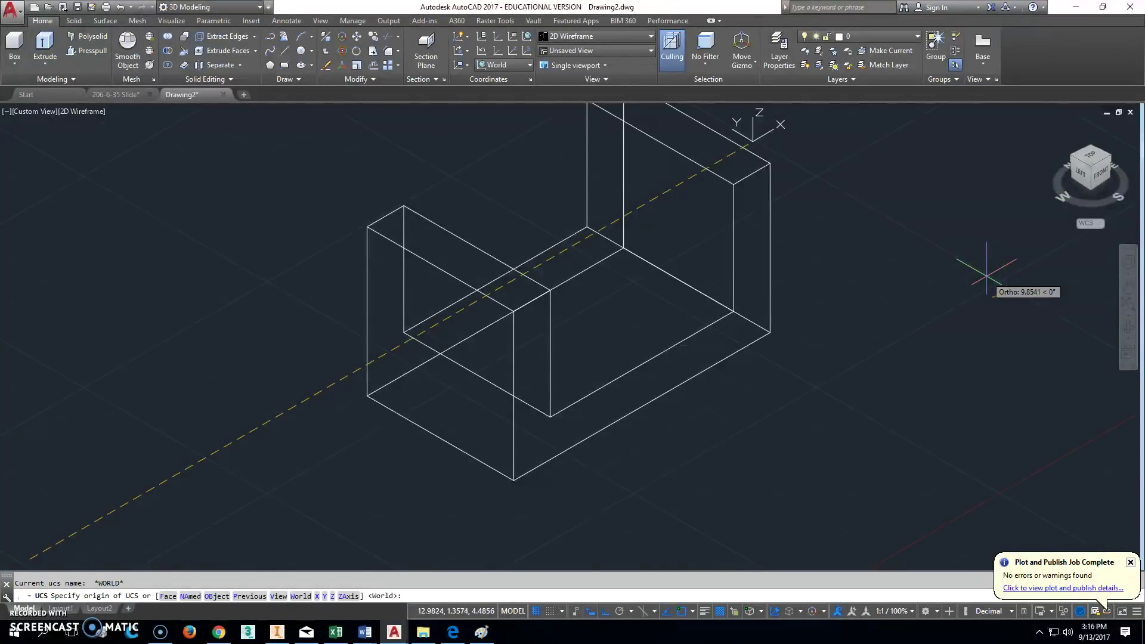
{"action": "type", "text": "x"}
{"action": "key", "text": "Return"}
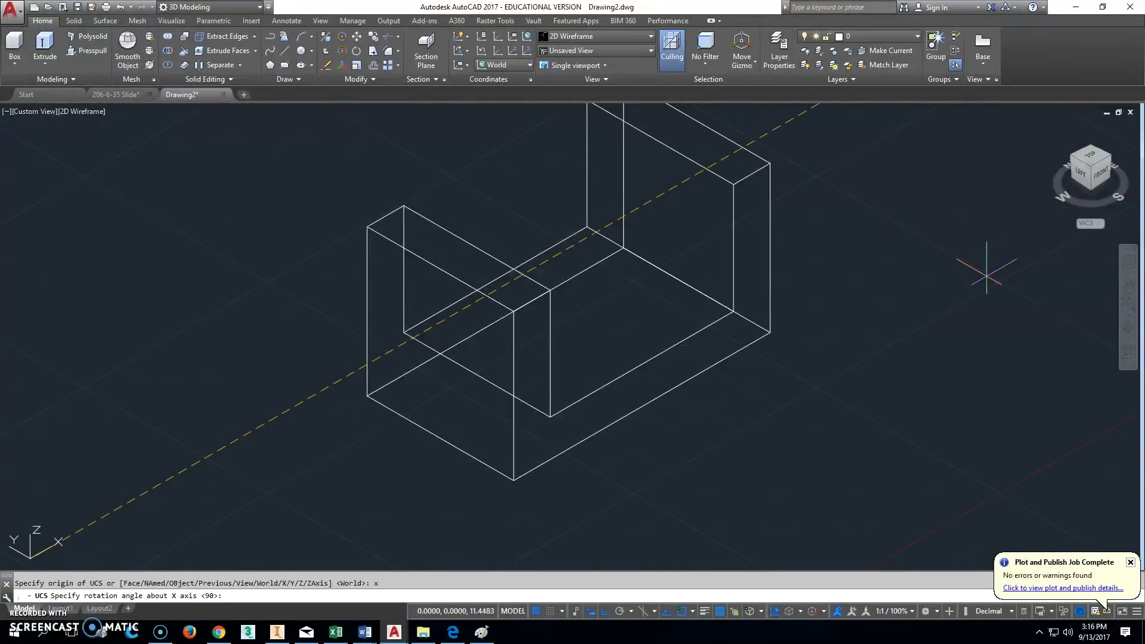
{"action": "type", "text": "90"}
{"action": "key", "text": "Return"}
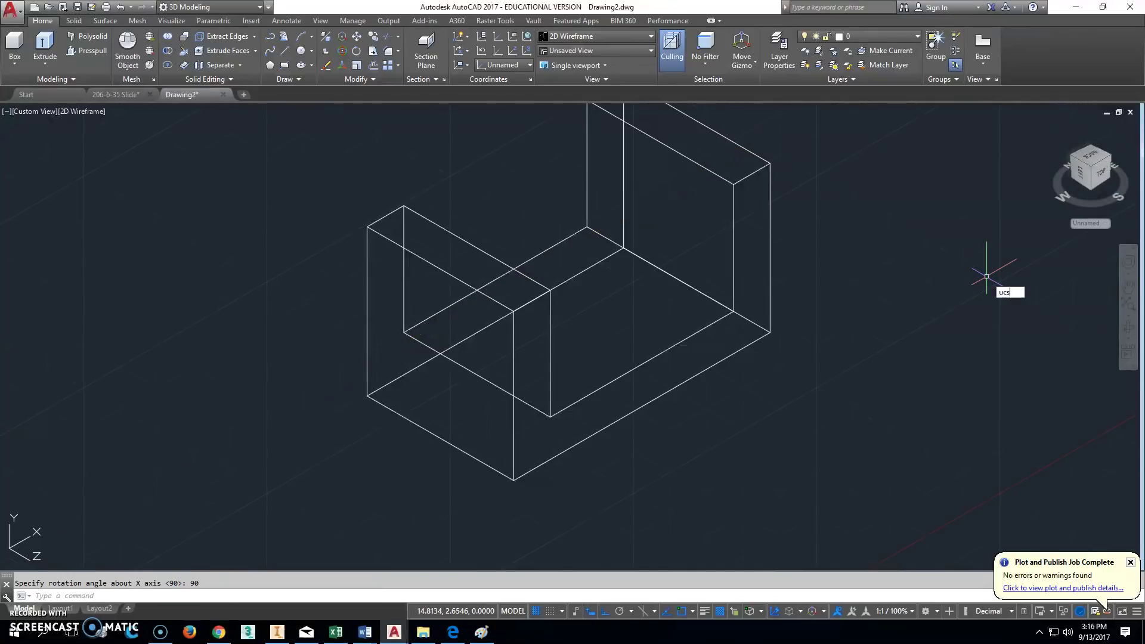
Step: Rotate the UCS 90 degrees about its Y axis so the drawing plane is parallel to the upright ends
{"action": "type", "text": "ucs"}
{"action": "key", "text": "Return"}
{"action": "type", "text": "y"}
{"action": "key", "text": "Return"}
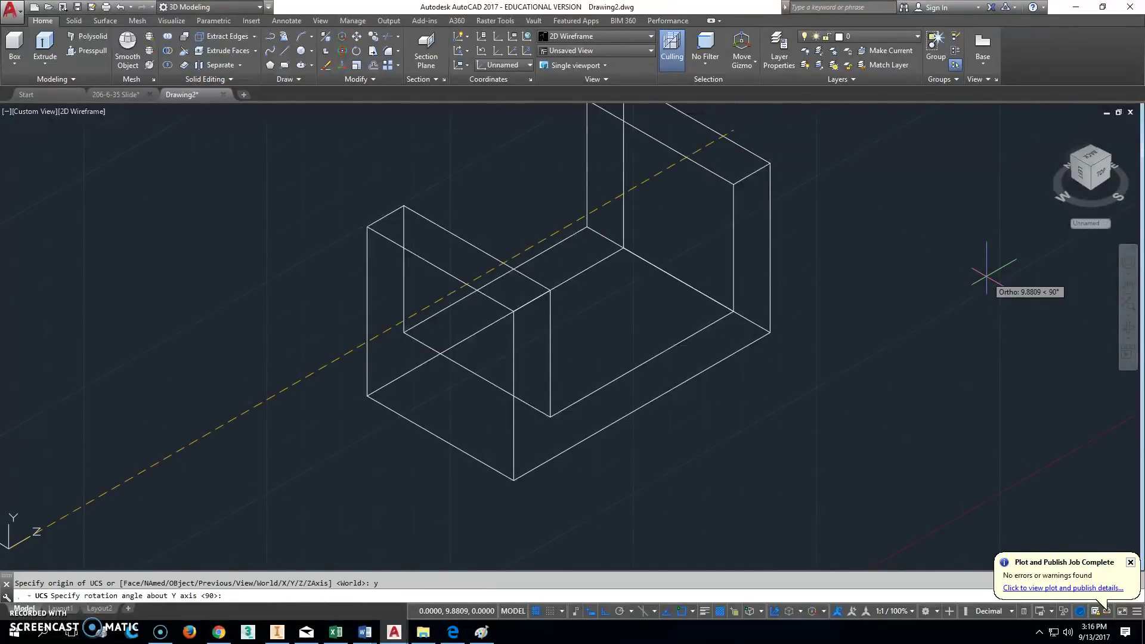
{"action": "type", "text": "90"}
{"action": "key", "text": "Return"}
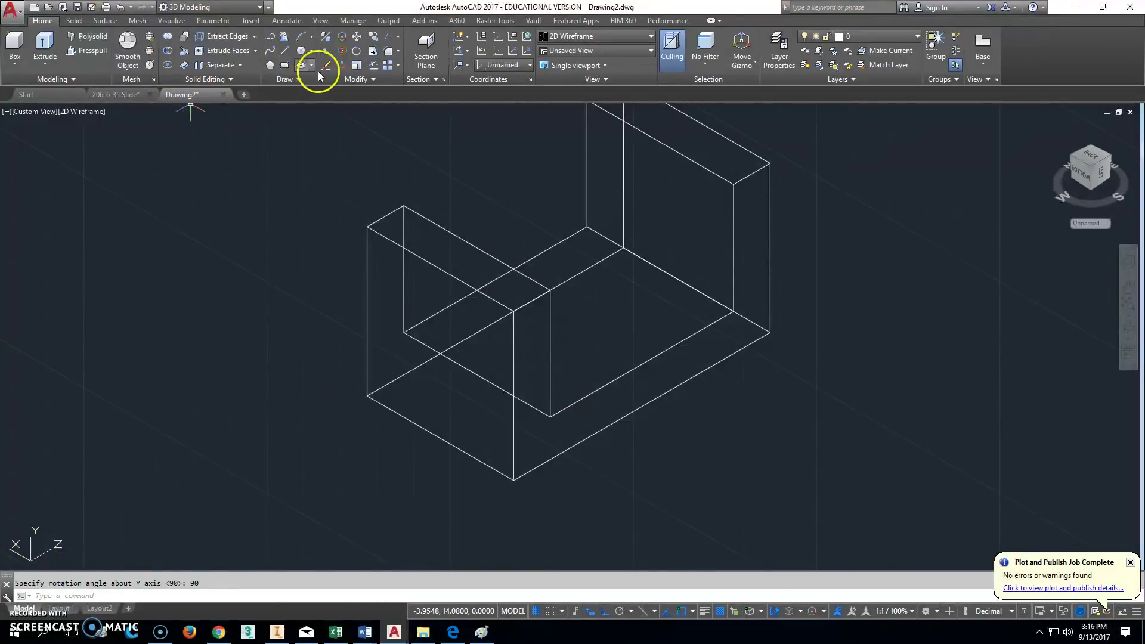
Step: Draw a closed 1 by 1 square polyline in the free space beside the solid, parallel to the uprights' outer faces
{"action": "left_click", "coordinate": [270, 37]}
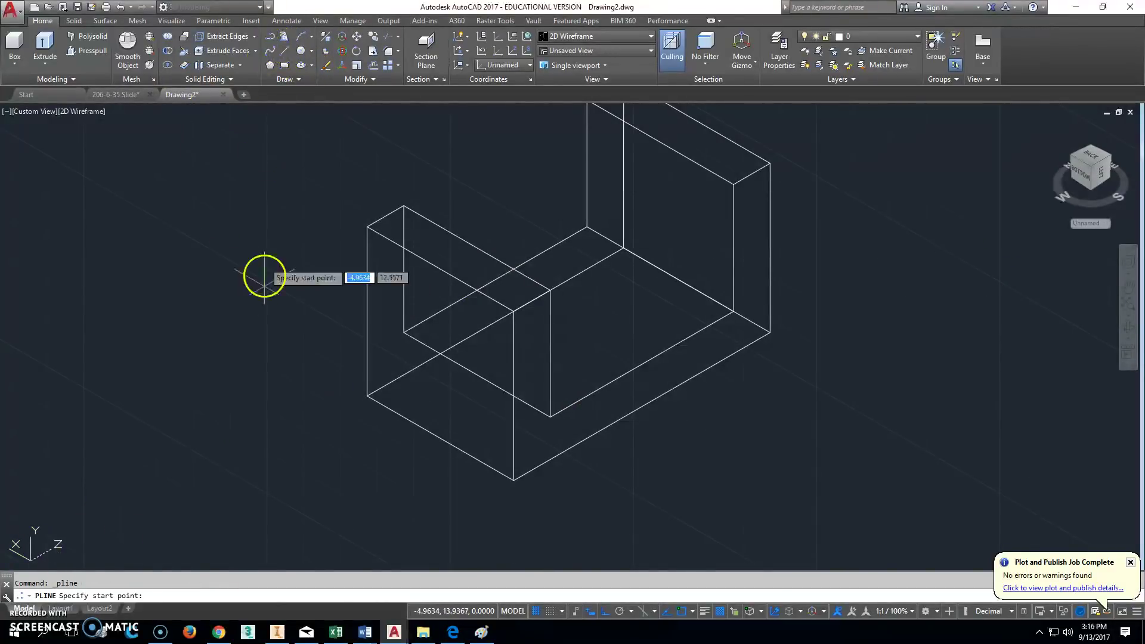
{"action": "left_click", "coordinate": [168, 311]}
{"action": "type", "text": "1"}
{"action": "key", "text": "Return"}
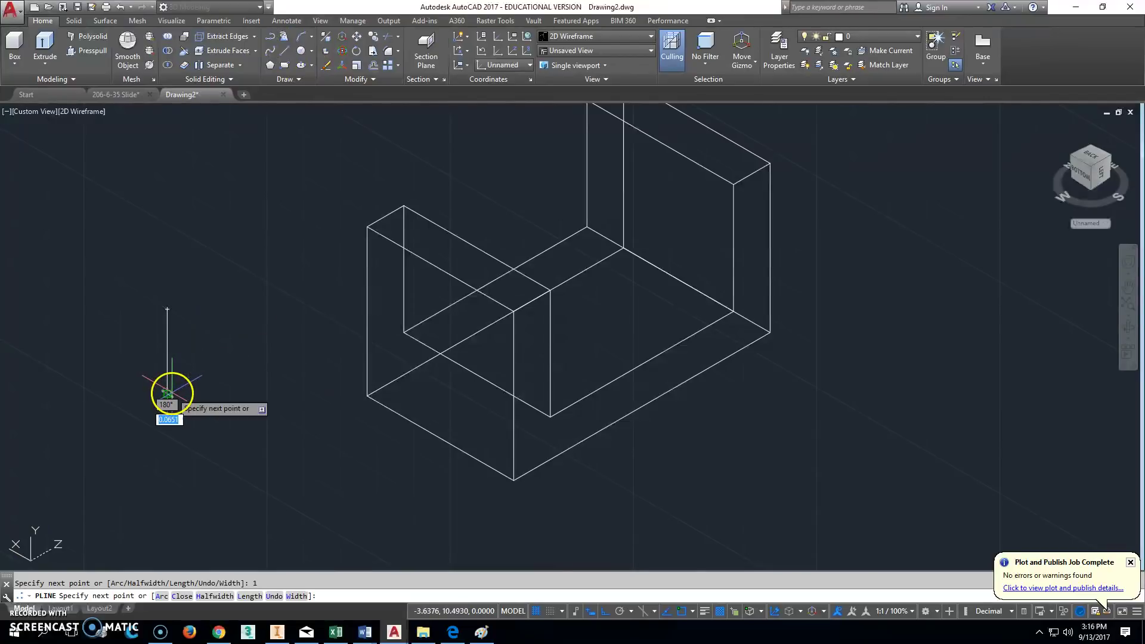
{"action": "type", "text": "1"}
{"action": "key", "text": "Return"}
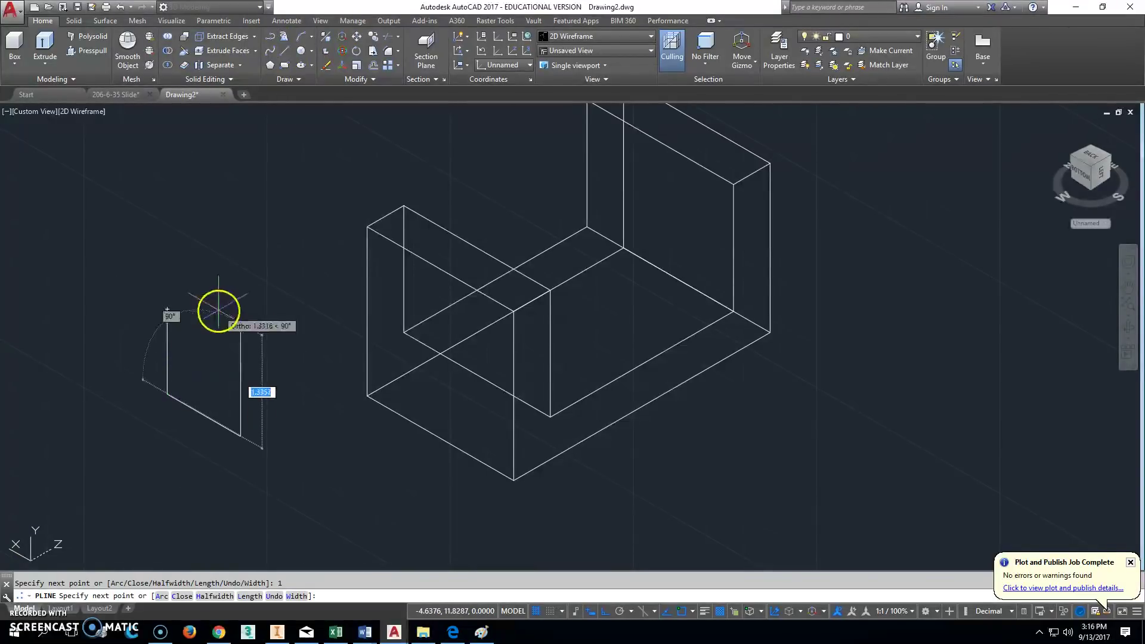
{"action": "type", "text": "1"}
{"action": "key", "text": "Return"}
{"action": "type", "text": "c"}
{"action": "key", "text": "Return"}
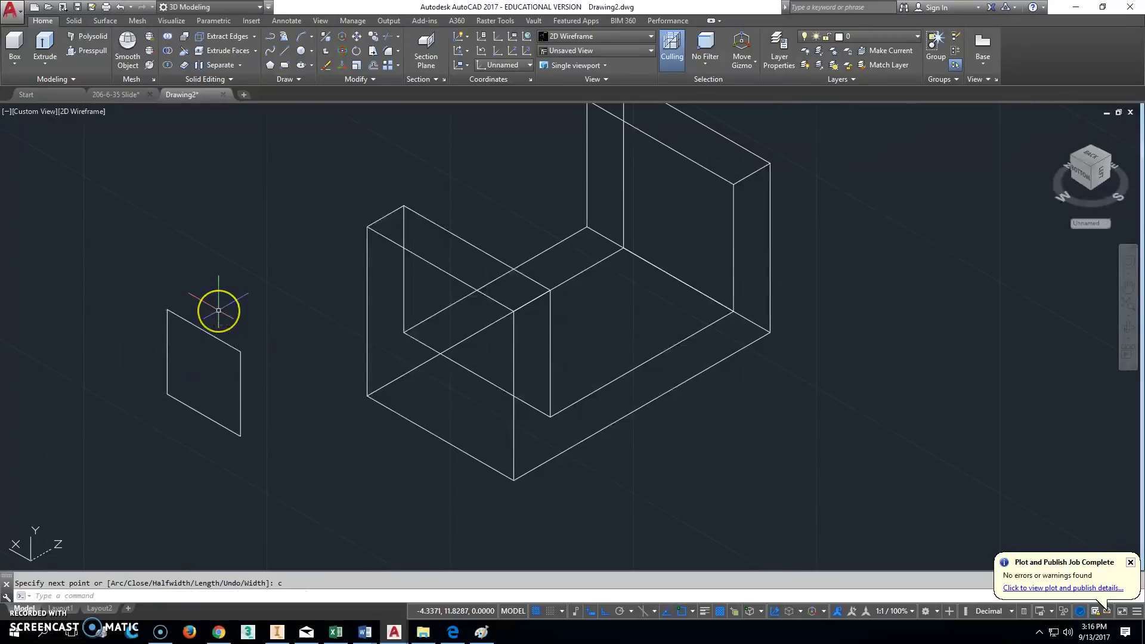
{"action": "key", "text": "Escape"}
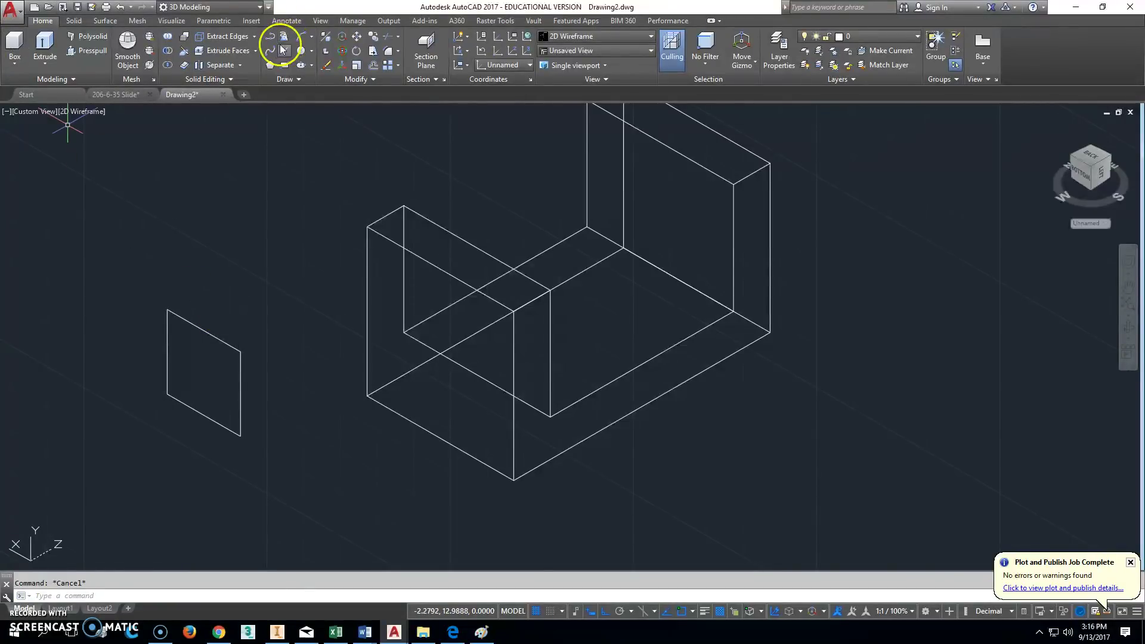
Step: Extrude the square about 4.6 toward the U-shaped solid to form a block longer than the support
{"action": "left_click", "coordinate": [45, 43]}
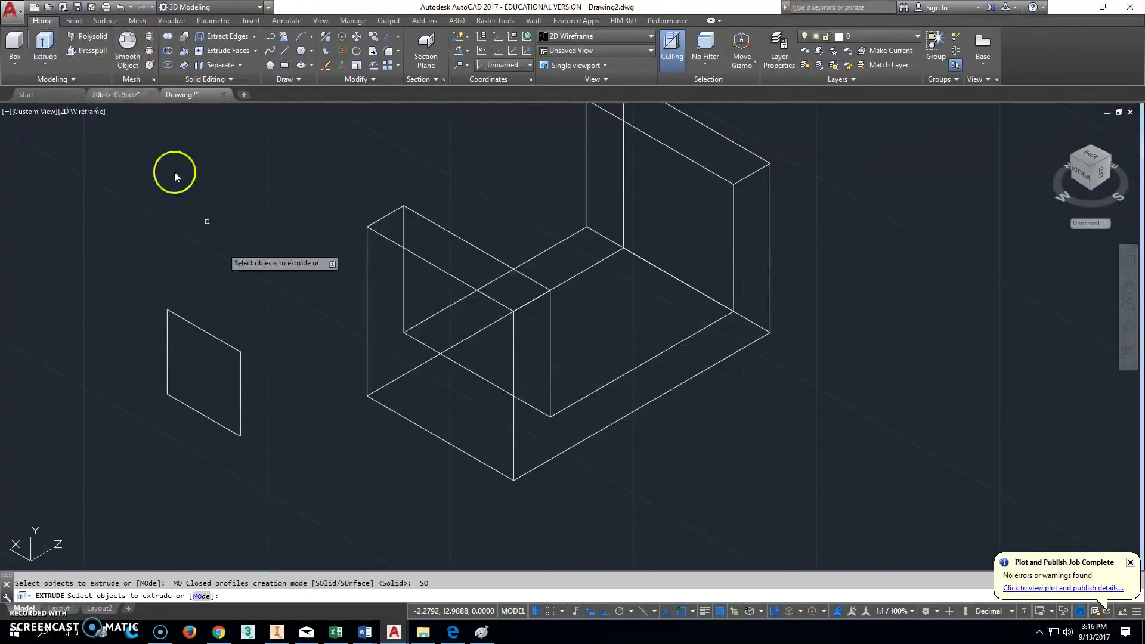
{"action": "left_click", "coordinate": [240, 351]}
{"action": "right_click", "coordinate": [240, 351]}
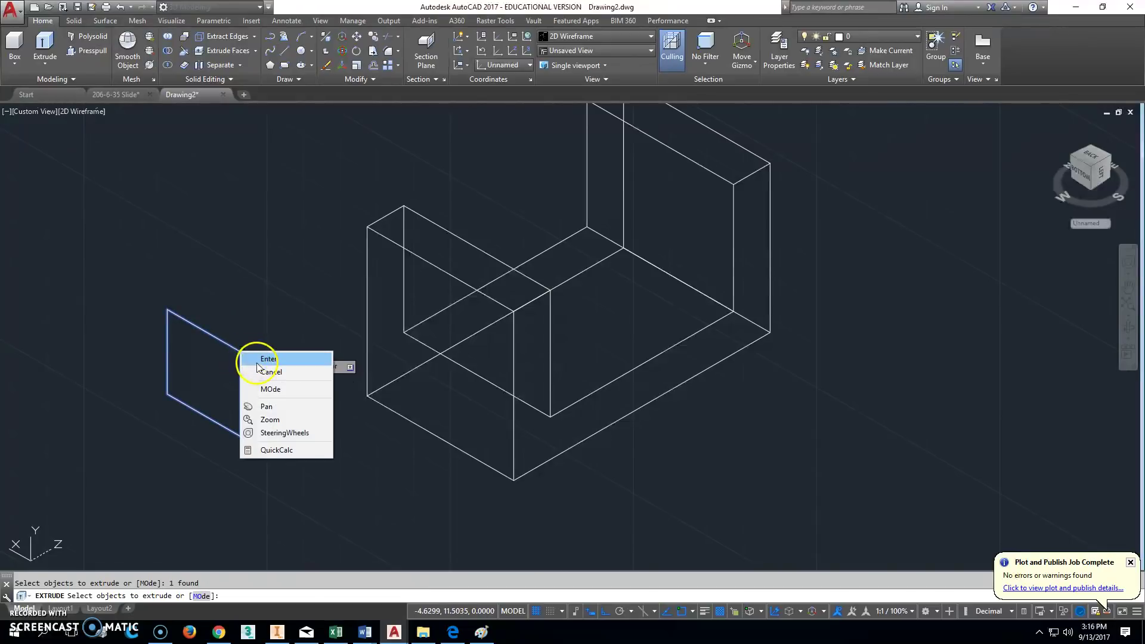
{"action": "left_click", "coordinate": [258, 360]}
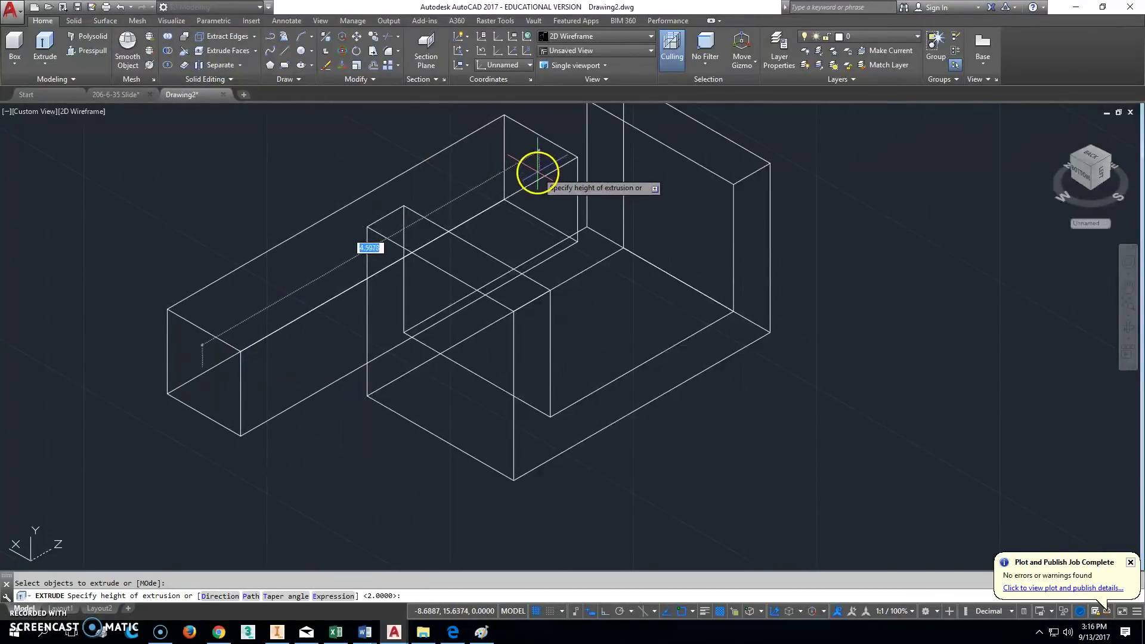
{"action": "left_click", "coordinate": [539, 172]}
{"action": "key", "text": "Escape"}
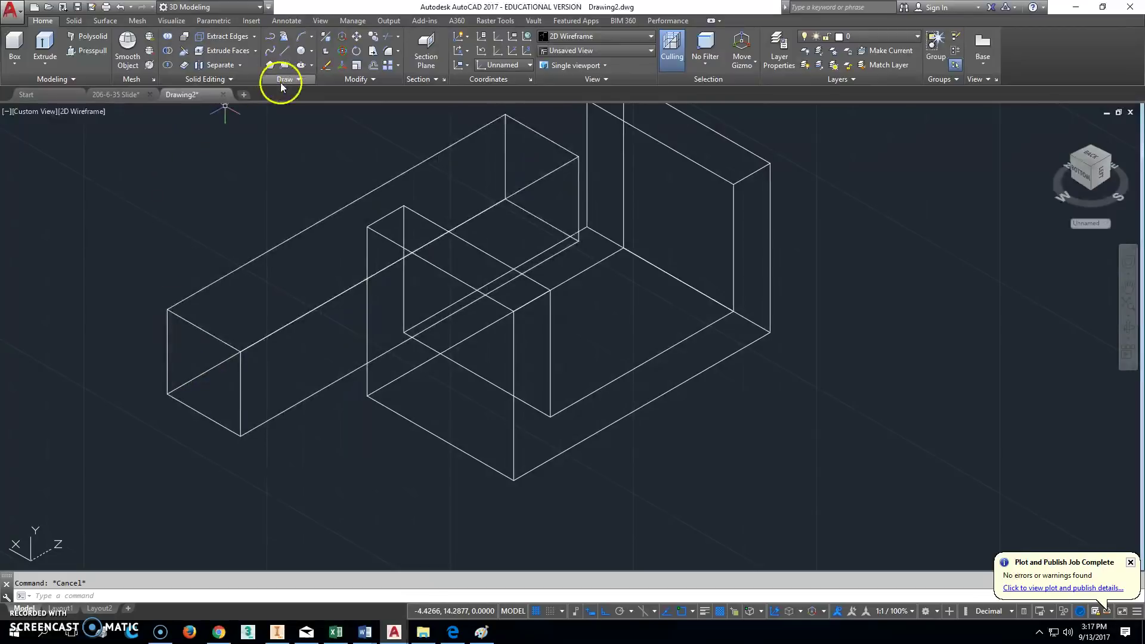
Step: Move the block from the midpoint of its near end's top edge to the midpoint of the near upright's outer top edge
{"action": "left_click", "coordinate": [357, 37]}
{"action": "left_click", "coordinate": [216, 337]}
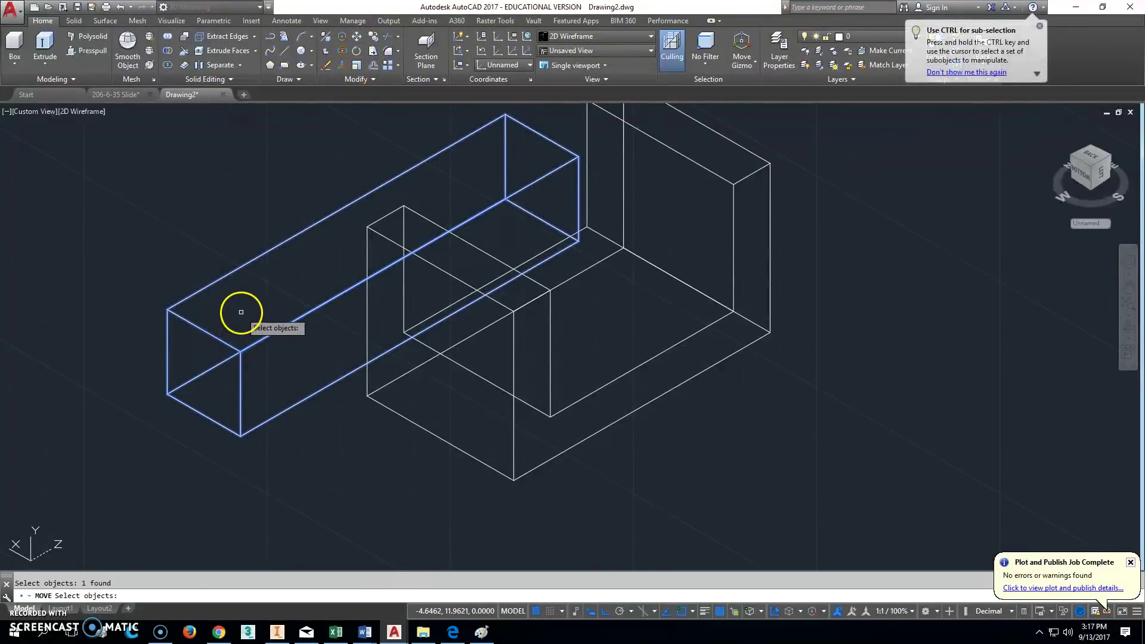
{"action": "key", "text": "Return"}
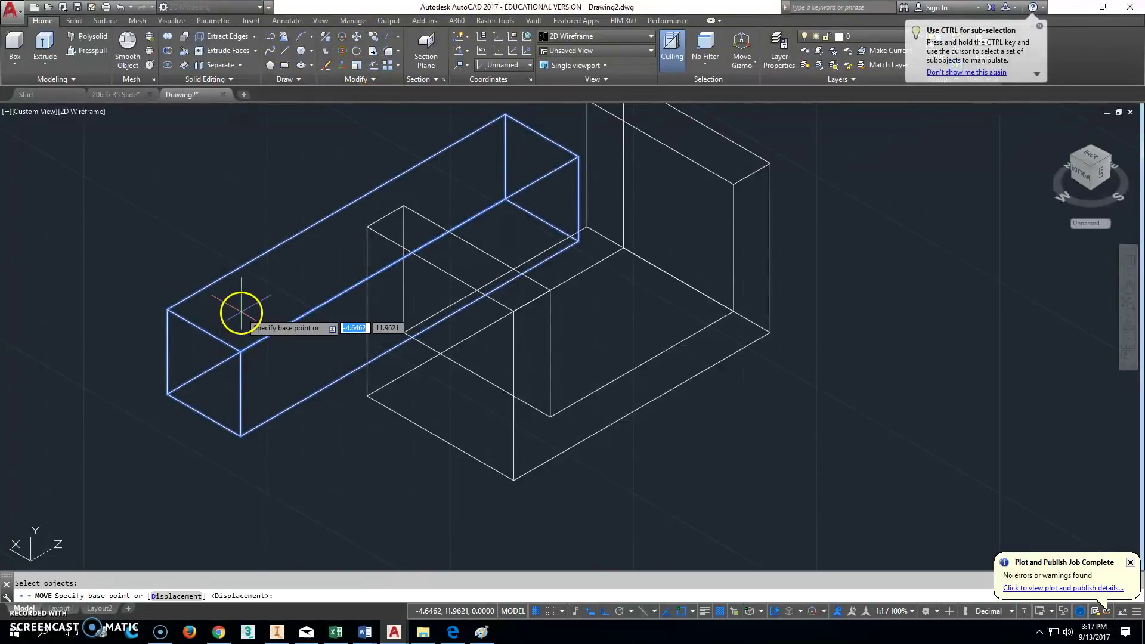
{"action": "right_click", "coordinate": [202, 330], "text": "shift"}
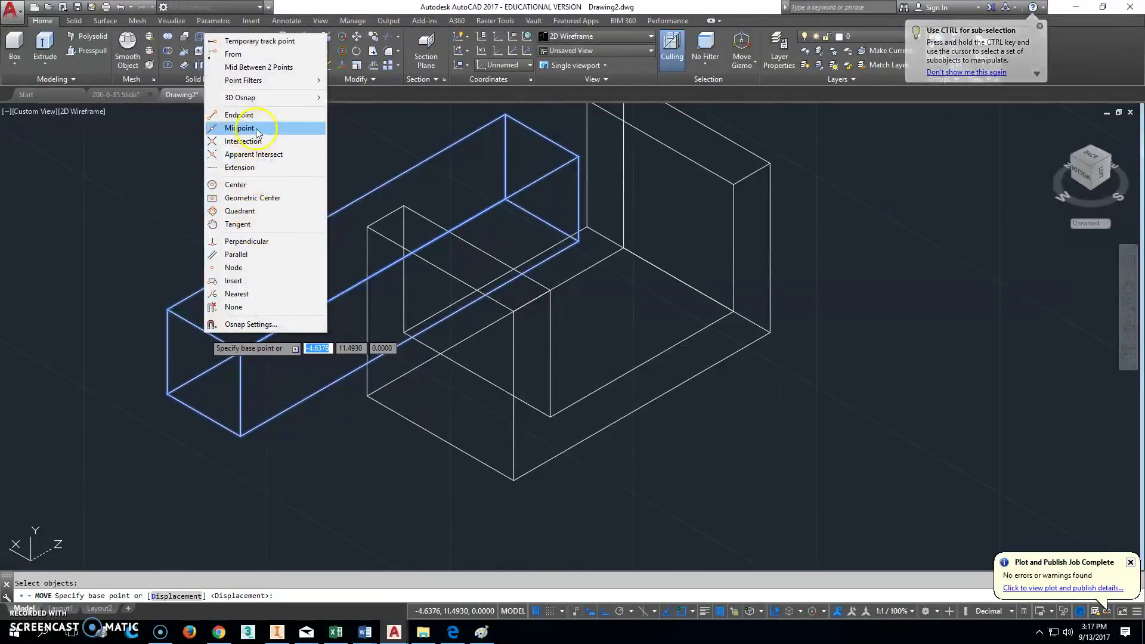
{"action": "left_click", "coordinate": [239, 128]}
{"action": "left_click", "coordinate": [204, 329]}
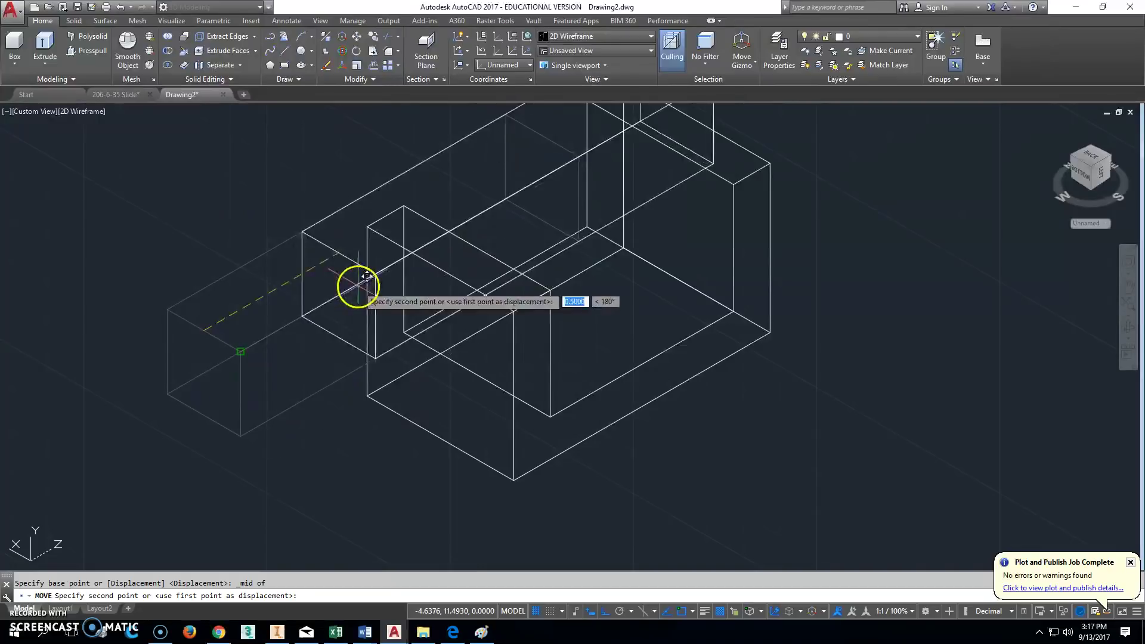
{"action": "right_click", "coordinate": [357, 290], "text": "shift"}
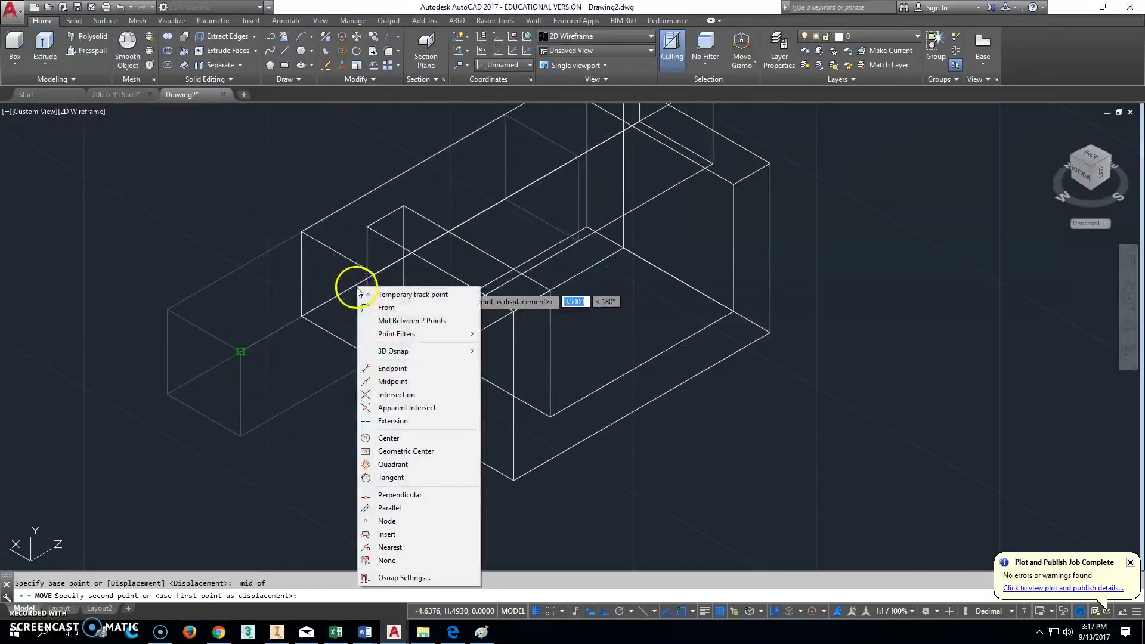
{"action": "left_click", "coordinate": [407, 381]}
{"action": "left_click", "coordinate": [443, 272]}
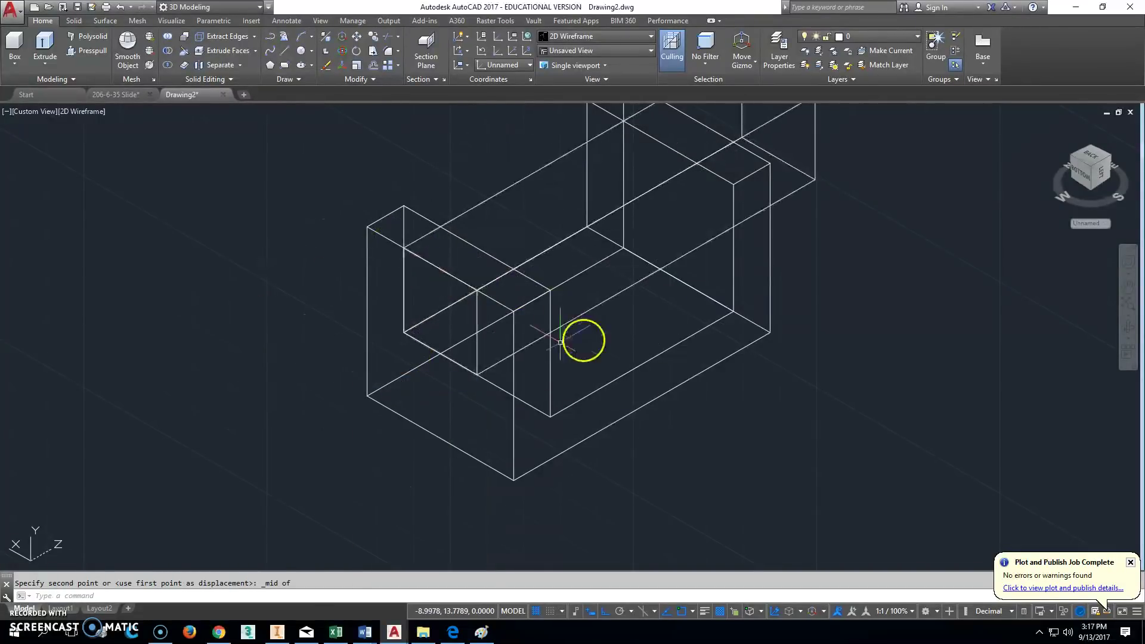
Step: View the part from its end and measure perpendicularly from the block's bottom edge to the top of the base
{"action": "left_click", "coordinate": [1083, 174]}
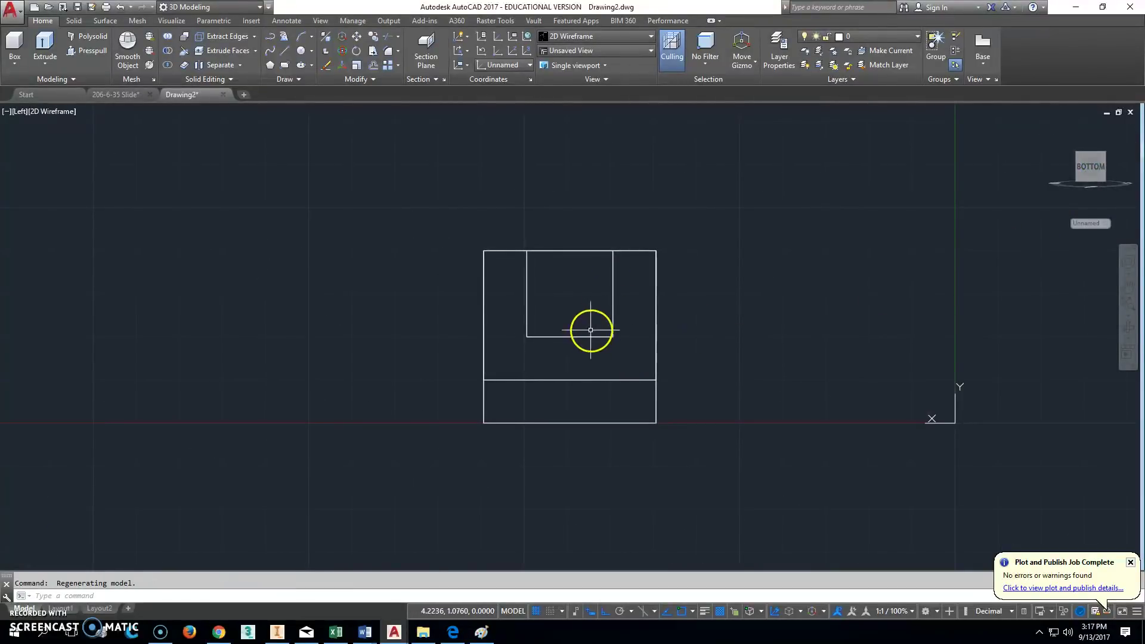
{"action": "key", "text": "Escape"}
{"action": "type", "text": "dist"}
{"action": "key", "text": "Return"}
{"action": "left_click", "coordinate": [605, 335]}
{"action": "right_click", "coordinate": [610, 360], "text": "shift"}
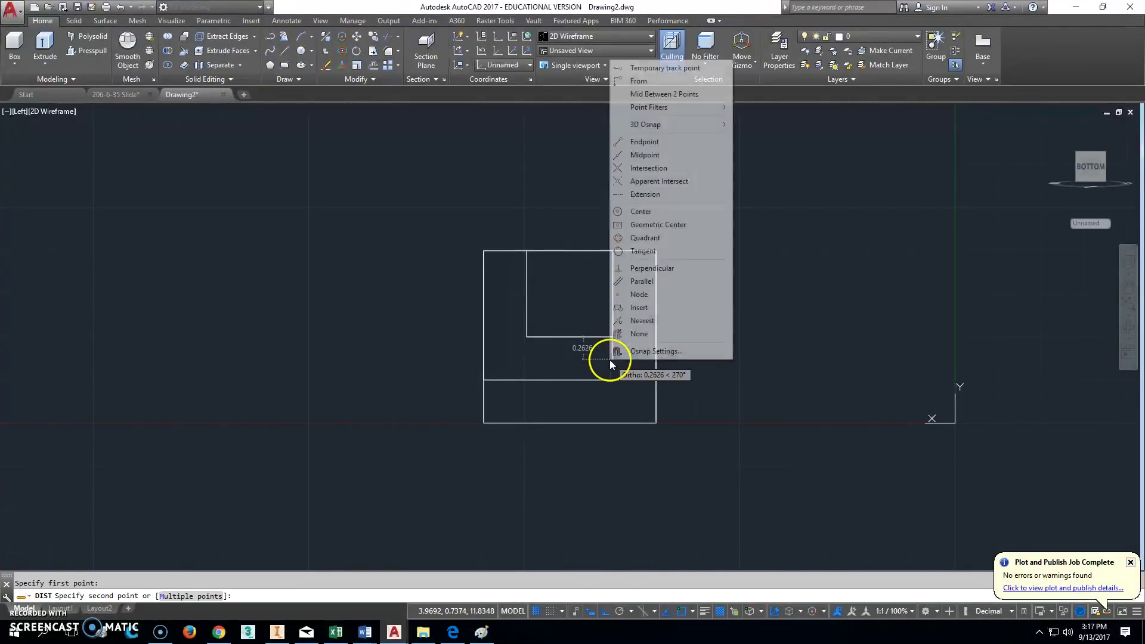
{"action": "left_click", "coordinate": [653, 268]}
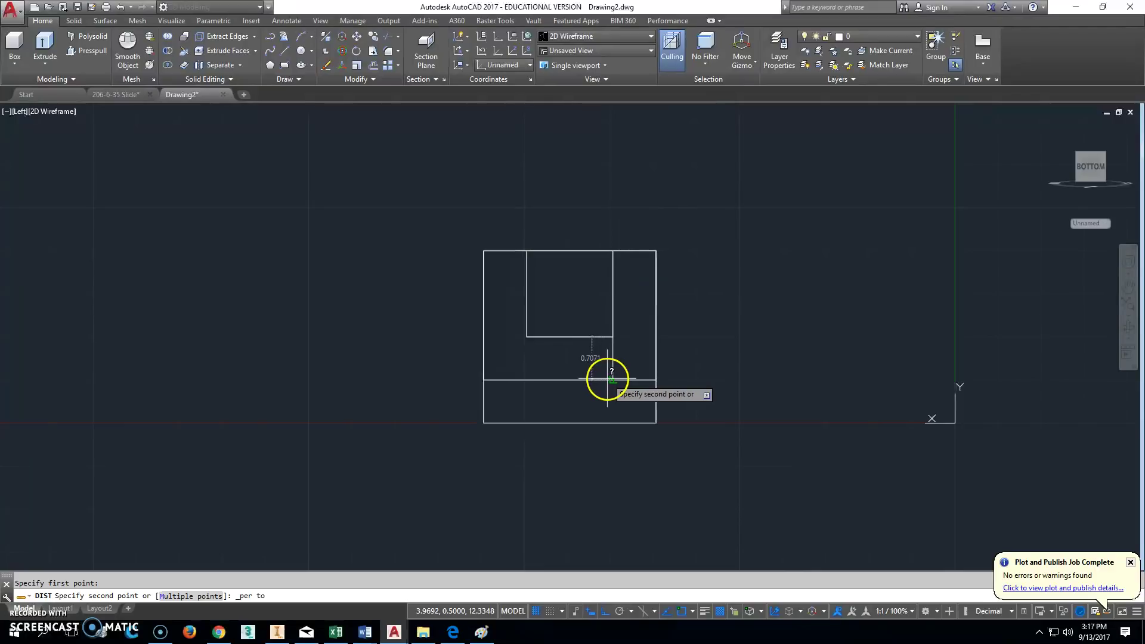
{"action": "left_click", "coordinate": [607, 379]}
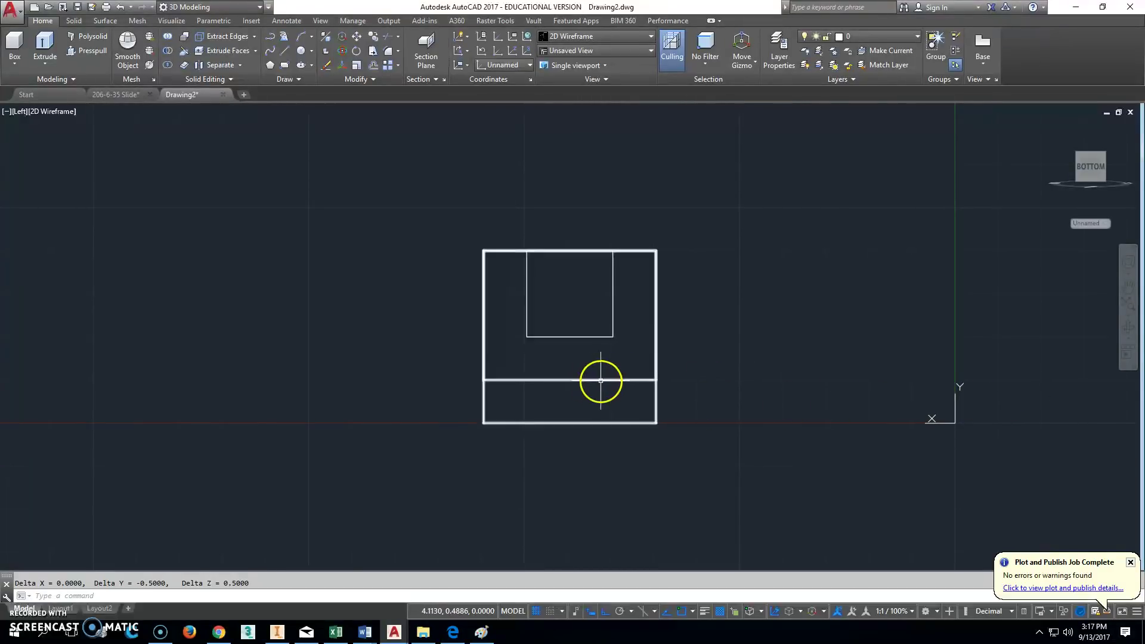
Step: Move the block straight down 0.25 to center it on the upright, and return to the isometric home view
{"action": "type", "text": "m"}
{"action": "key", "text": "Return"}
{"action": "left_click", "coordinate": [595, 337]}
{"action": "key", "text": "Return"}
{"action": "left_click", "coordinate": [819, 249]}
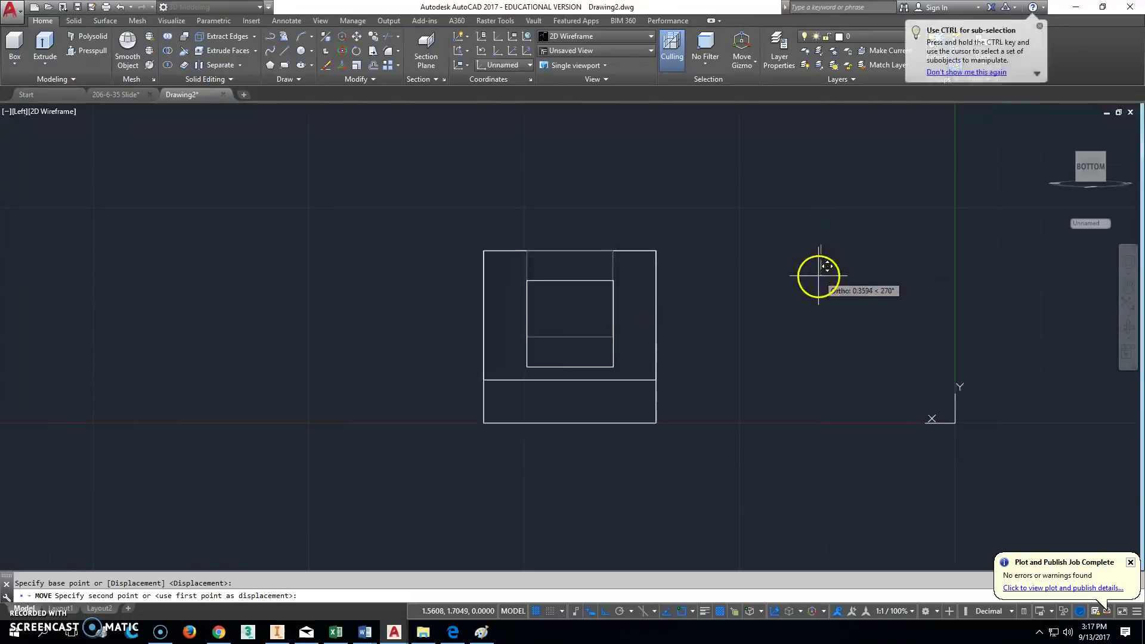
{"action": "type", "text": ".25"}
{"action": "key", "text": "Return"}
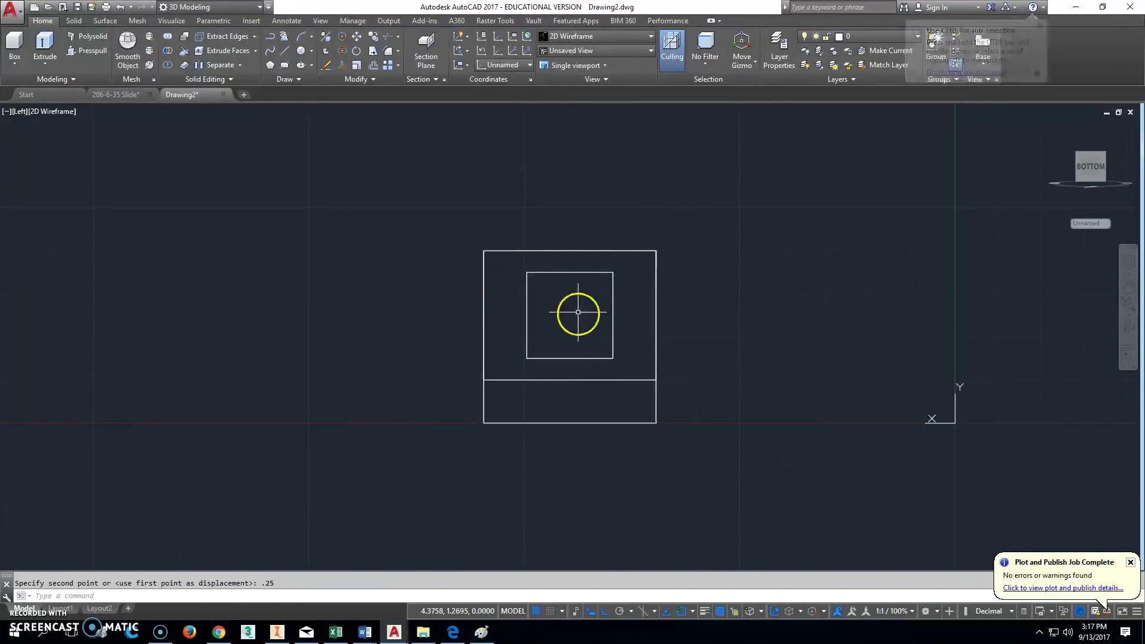
{"action": "left_click", "coordinate": [1054, 124]}
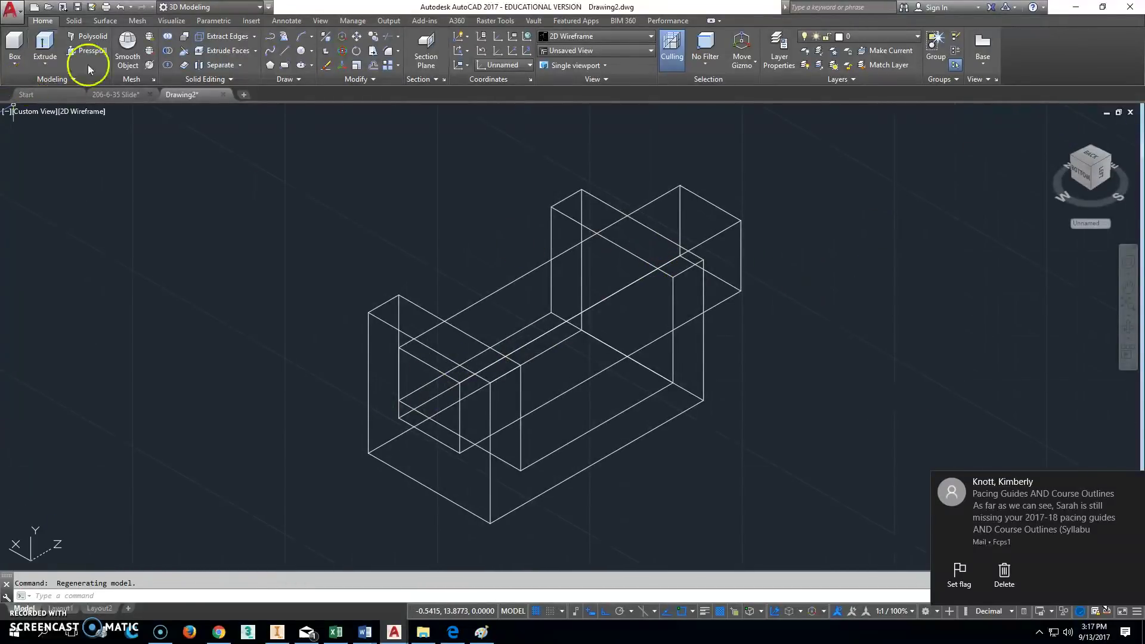
Step: Show the model in the Conceptual visual style and subtract the long block from the U-shaped solid to cut the square openings
{"action": "left_click", "coordinate": [650, 37]}
{"action": "left_click", "coordinate": [614, 53]}
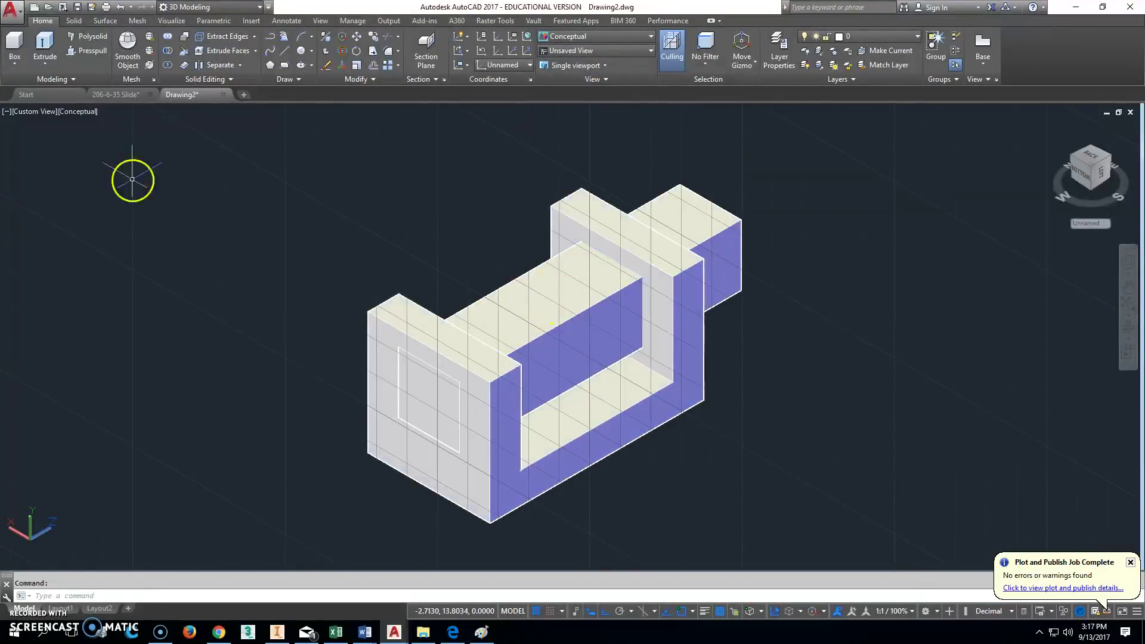
{"action": "left_click", "coordinate": [169, 54]}
{"action": "left_click", "coordinate": [417, 294]}
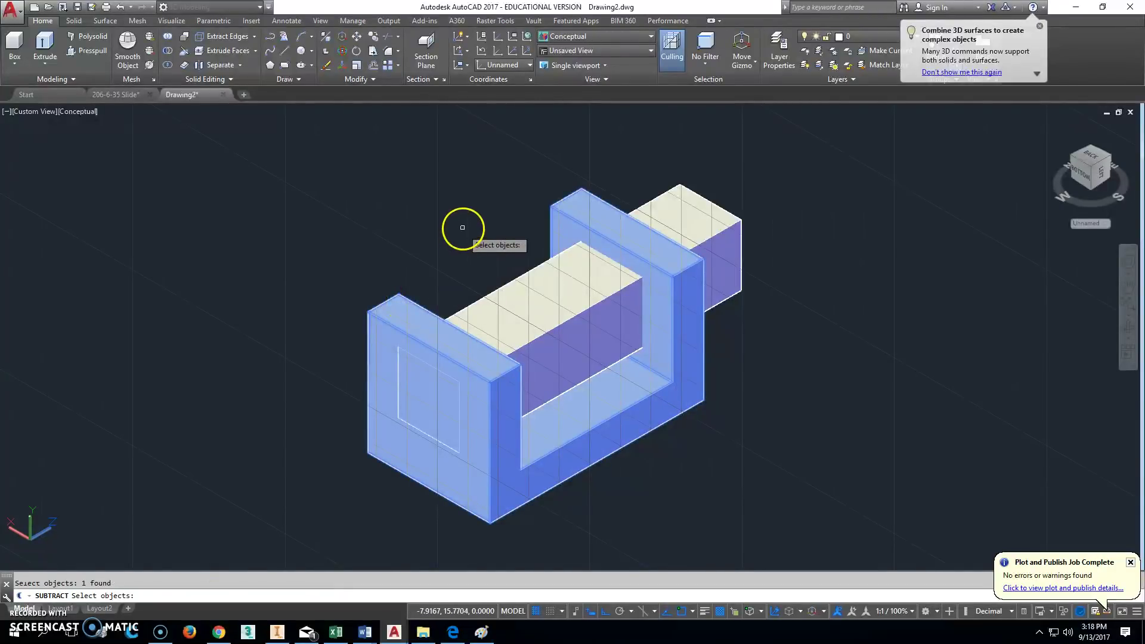
{"action": "key", "text": "Return"}
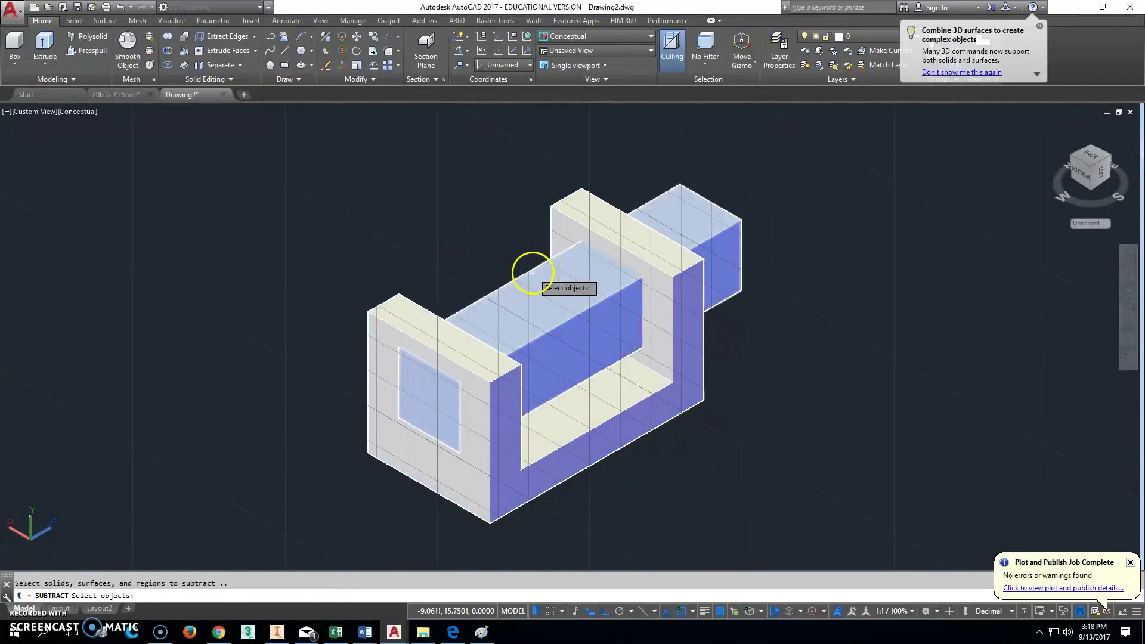
{"action": "left_click", "coordinate": [531, 271]}
{"action": "key", "text": "Return"}
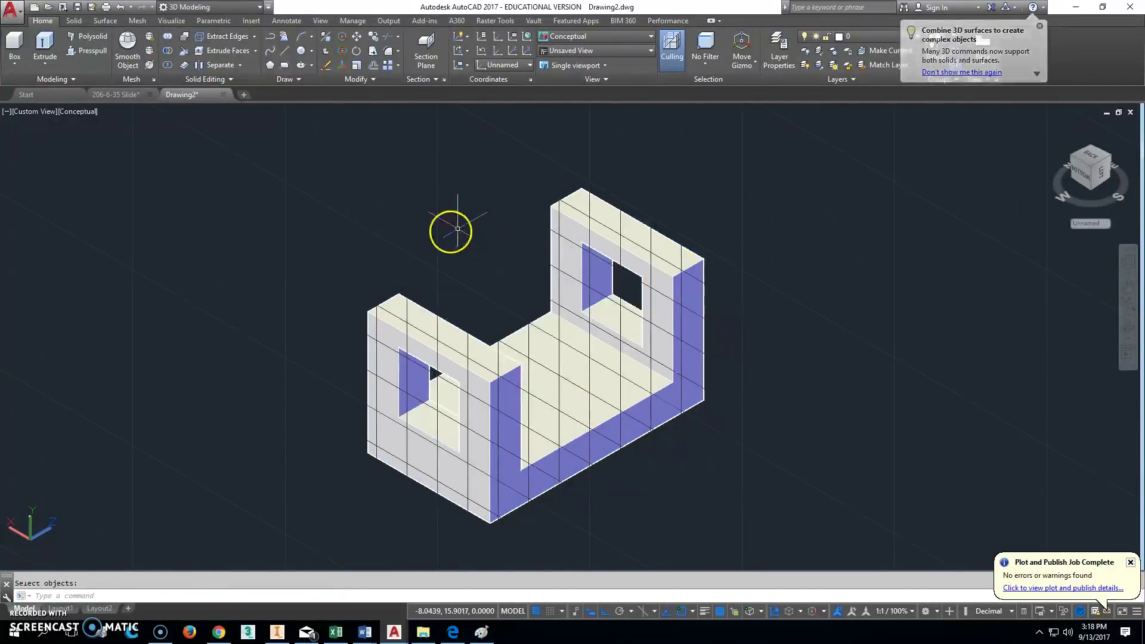
Step: Save the drawing in the Documents folder as "206-6-39 Rod Support"
{"action": "middle_click", "coordinate": [755, 357]}
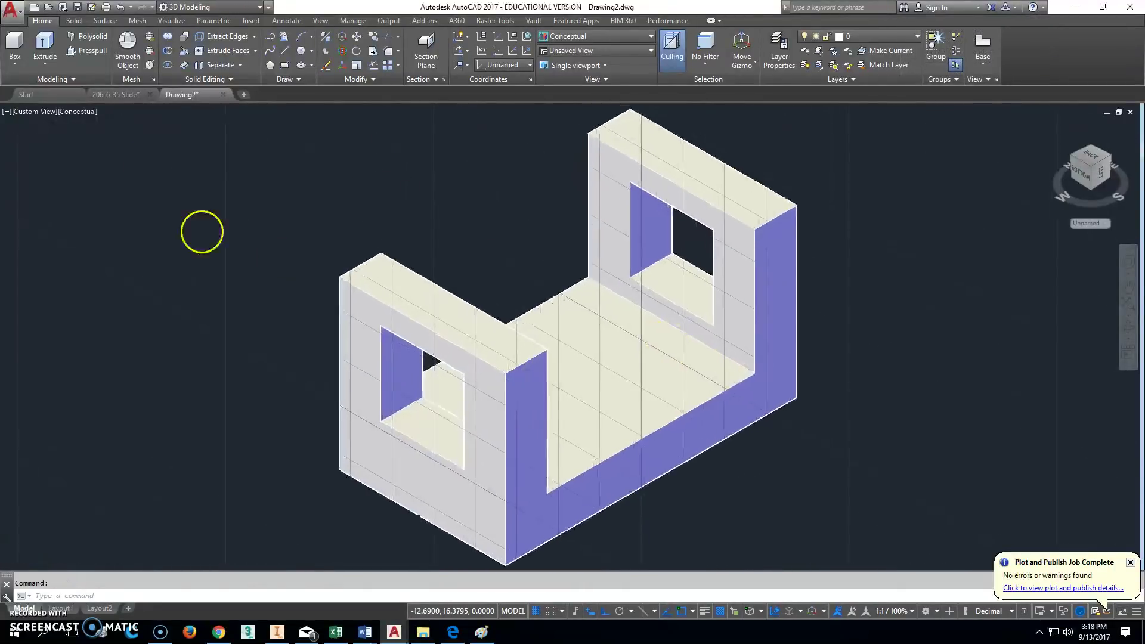
{"action": "left_click", "coordinate": [78, 10]}
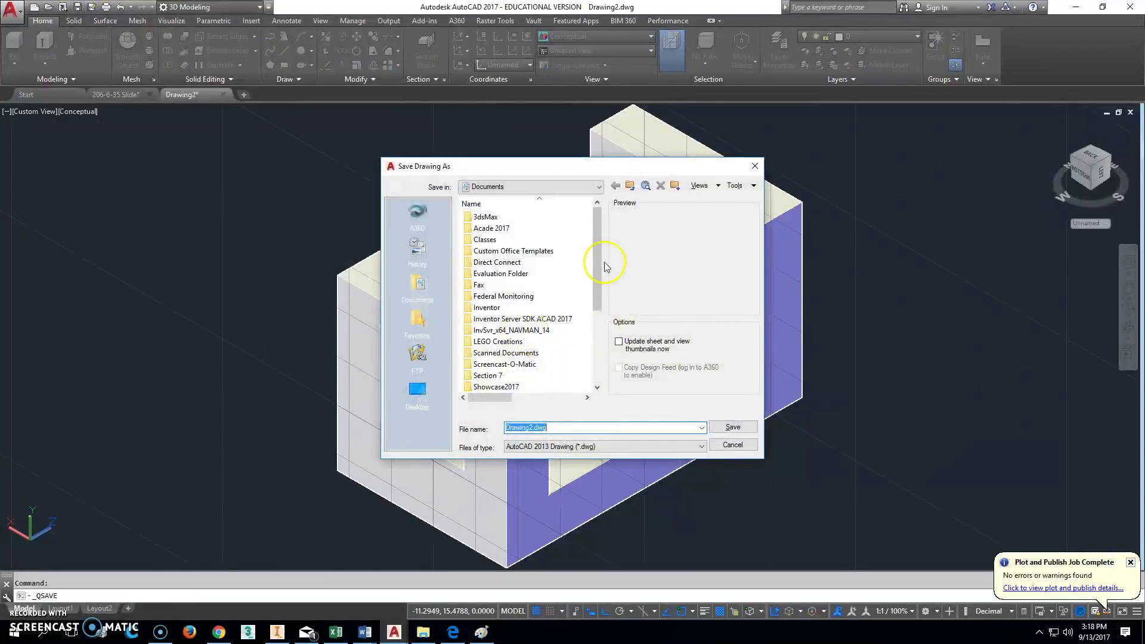
{"action": "scroll", "coordinate": [592, 257], "scroll_direction": "down", "scroll_amount": 1}
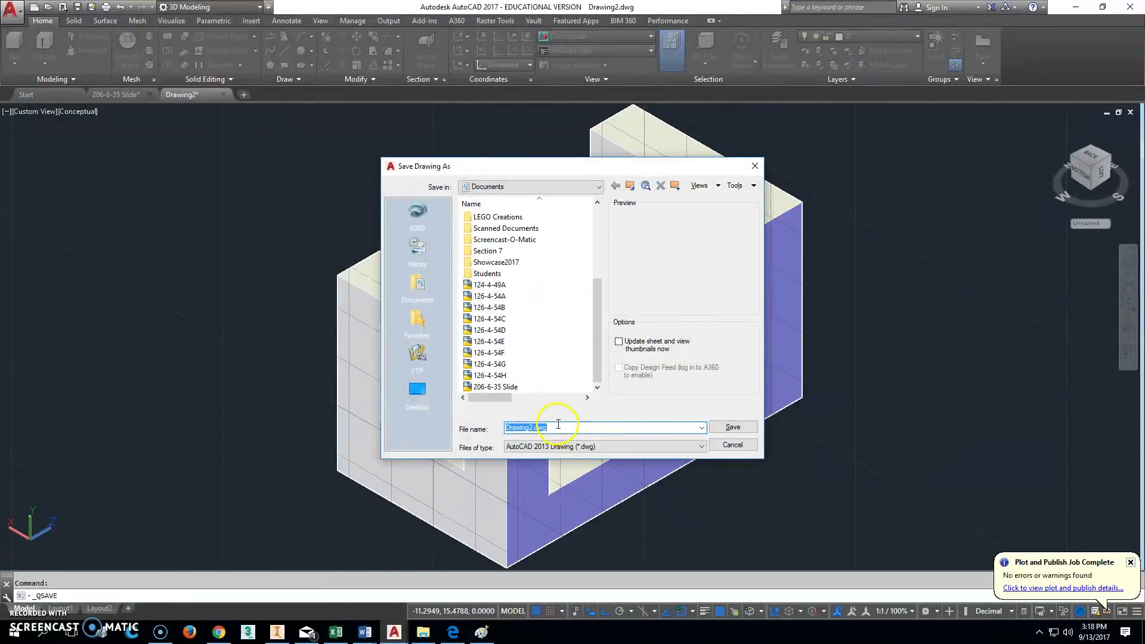
{"action": "type", "text": "206-6-"}
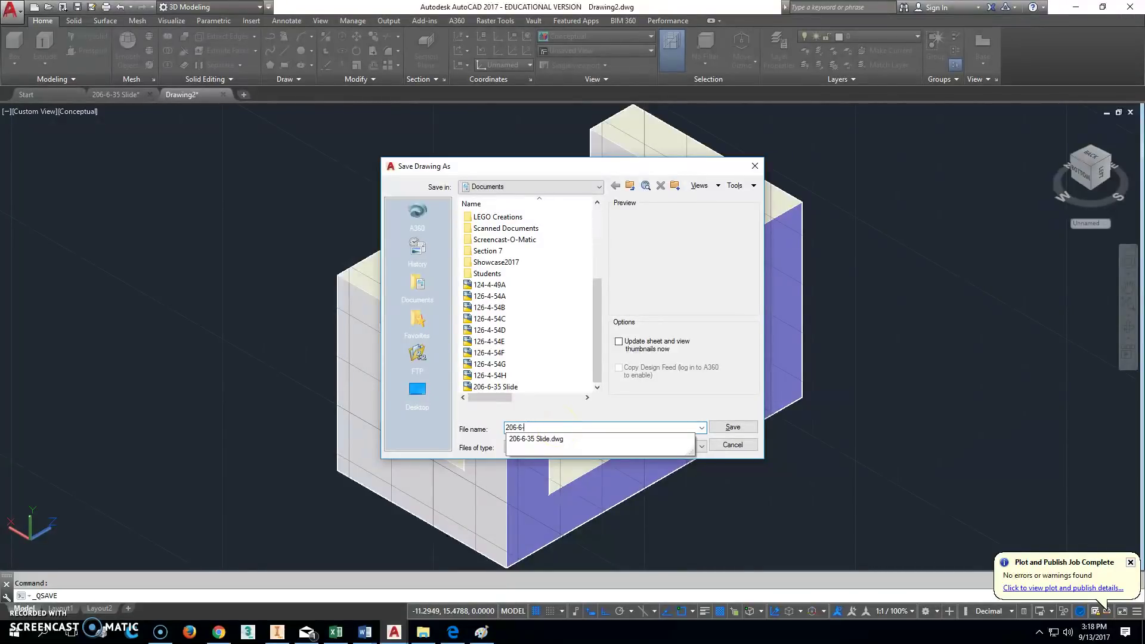
{"action": "type", "text": "39 Rod Support"}
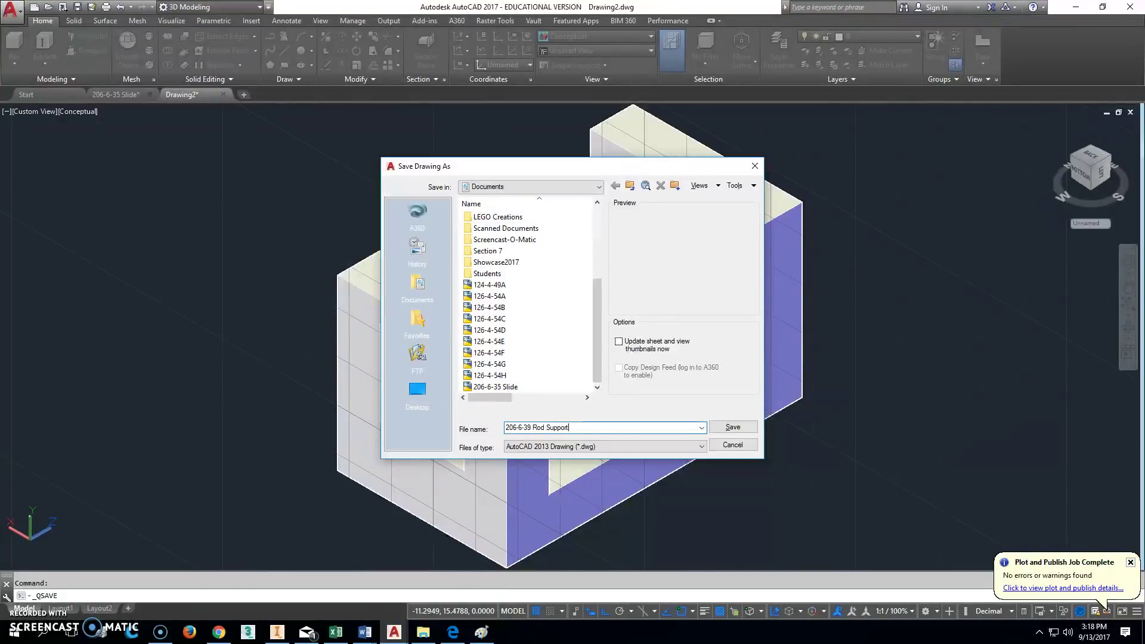
{"action": "left_click", "coordinate": [733, 427]}
Step: Set up a plot with DWG To PDF.pc3, using the drawing extents as a centered plot area, and preview it
{"action": "left_click", "coordinate": [106, 7]}
{"action": "left_click", "coordinate": [516, 234]}
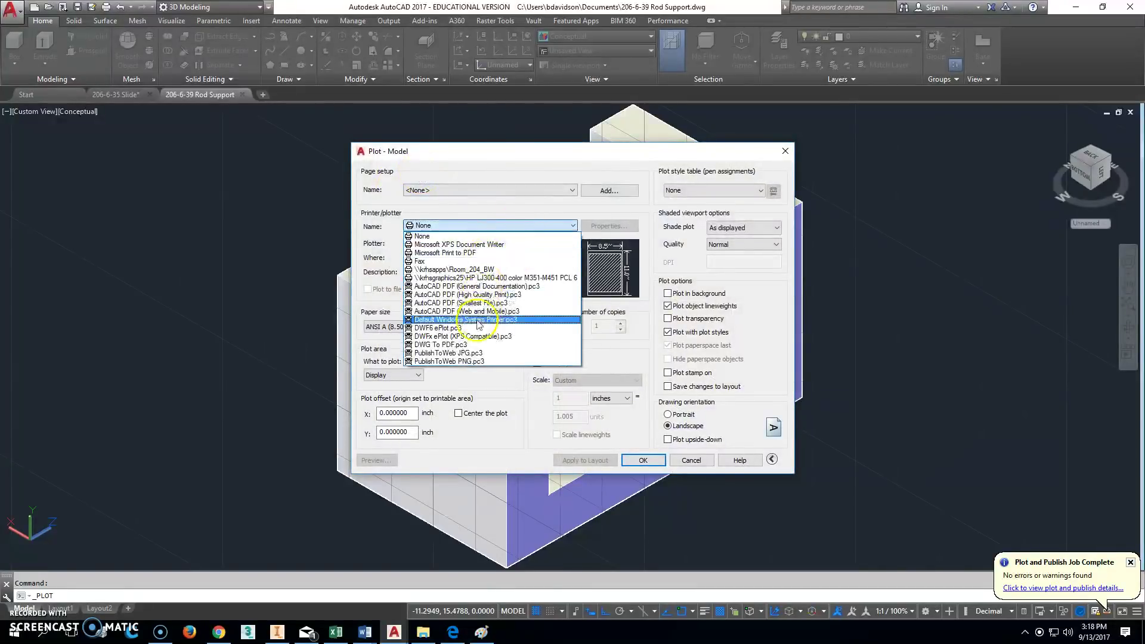
{"action": "left_click", "coordinate": [470, 347]}
{"action": "left_click", "coordinate": [393, 374]}
{"action": "left_click", "coordinate": [384, 392]}
{"action": "left_click", "coordinate": [458, 415]}
{"action": "left_click", "coordinate": [377, 460]}
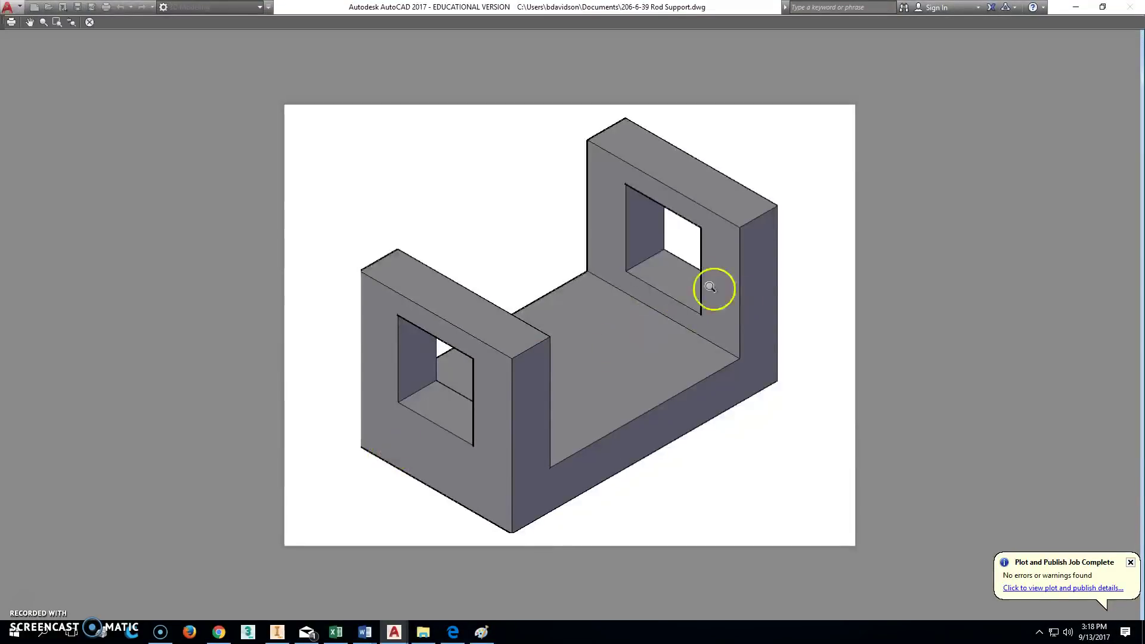
Step: Plot the previewed sheet to "206-6-39 Rod Support-Model.pdf" in the Documents folder
{"action": "right_click", "coordinate": [493, 178]}
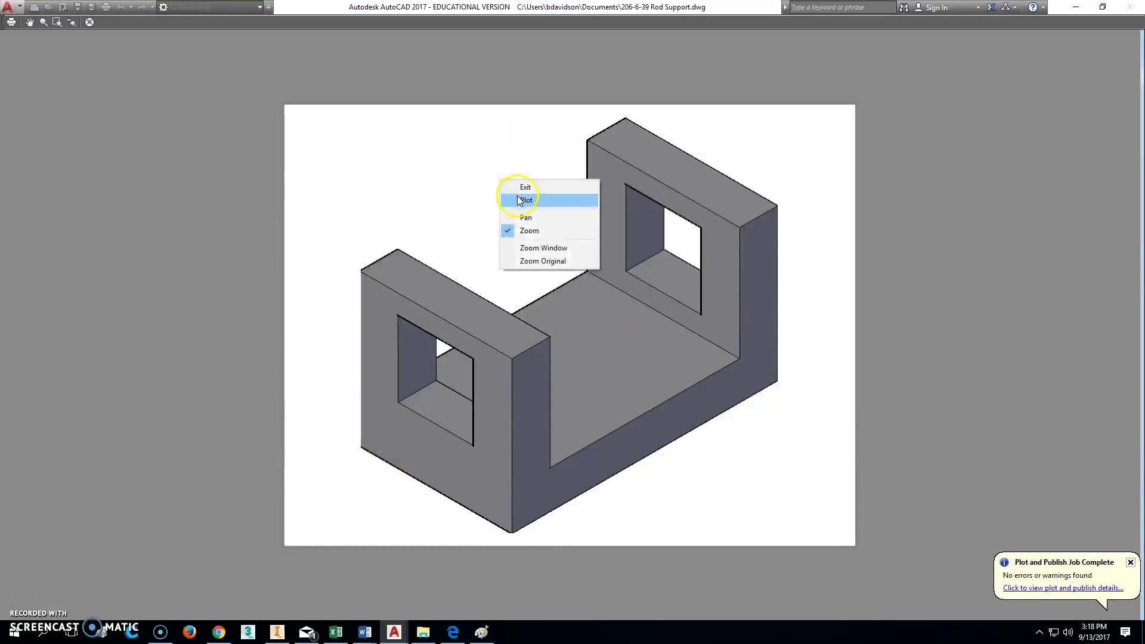
{"action": "left_click", "coordinate": [520, 199]}
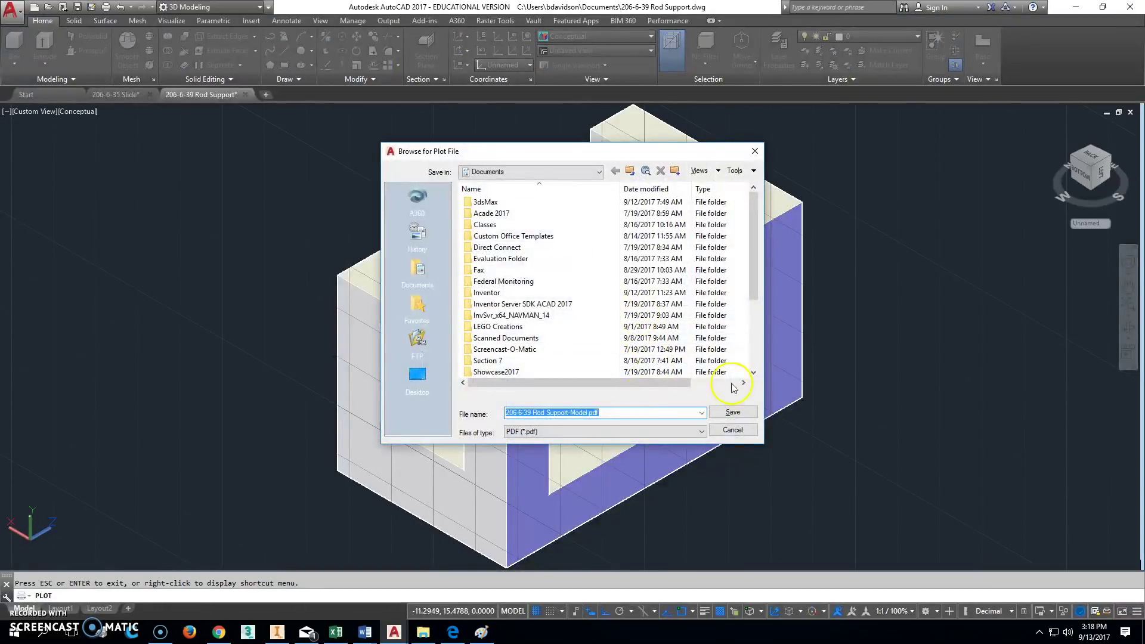
{"action": "left_click_drag", "start_coordinate": [754, 285], "coordinate": [755, 378]}
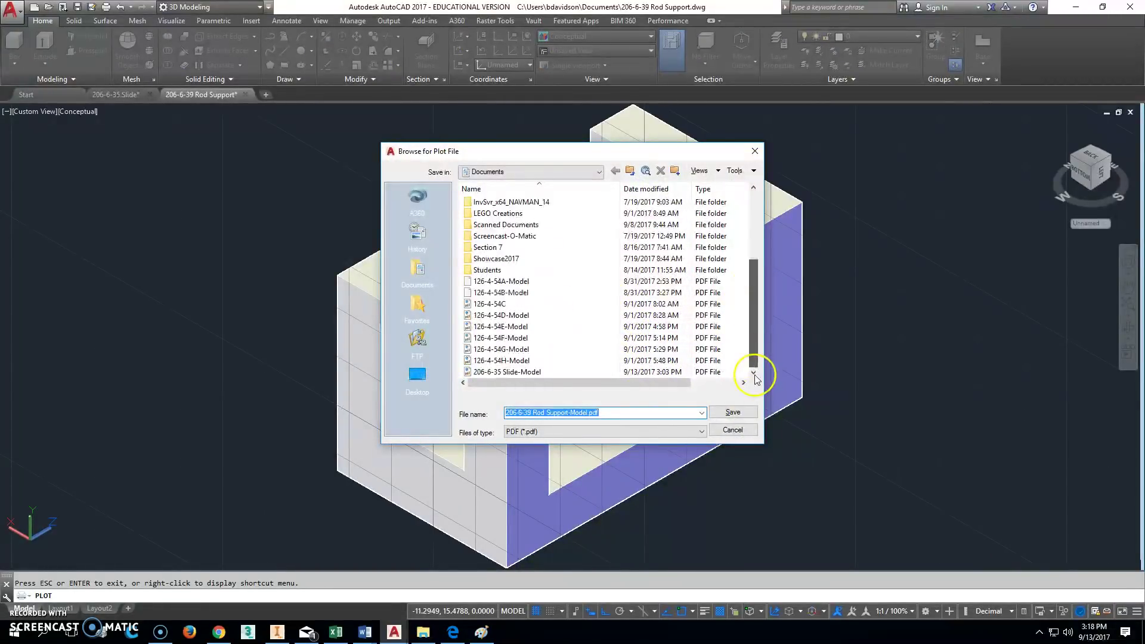
{"action": "left_click", "coordinate": [732, 412]}
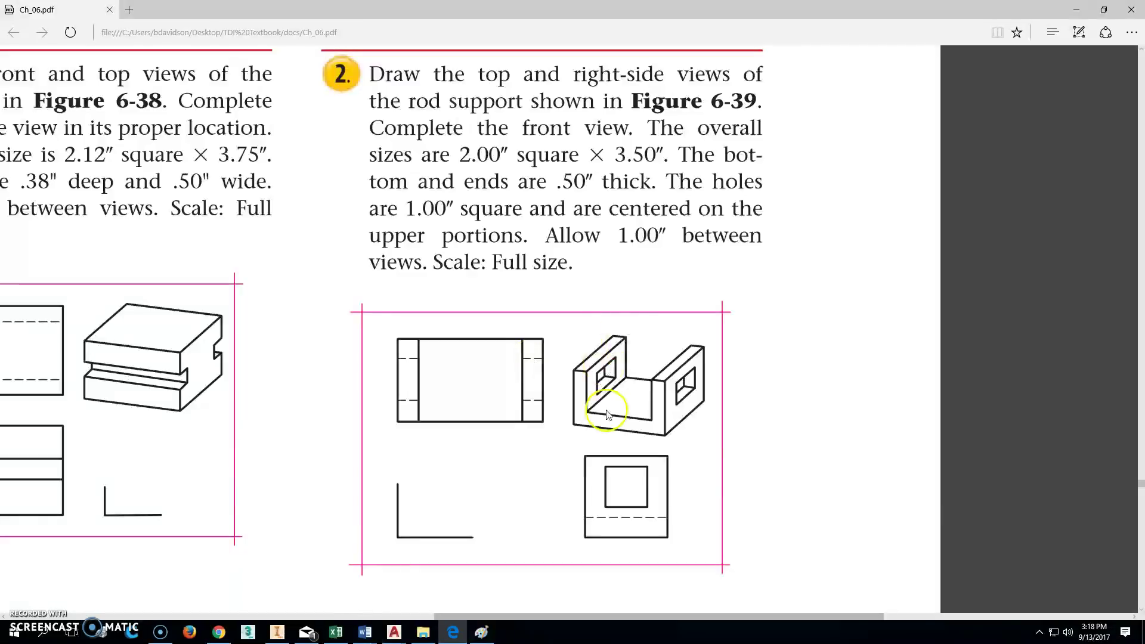